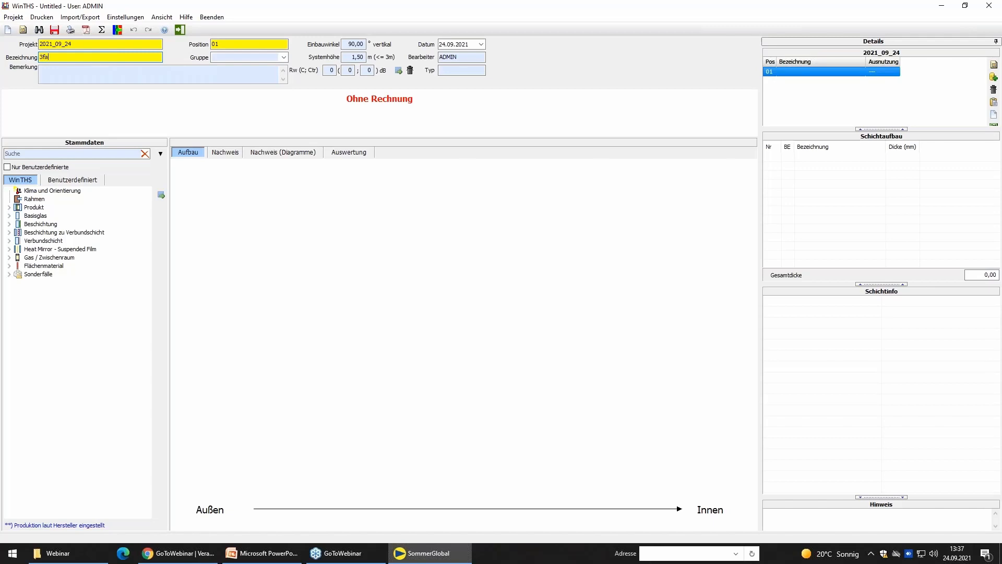
Enter "3fach Isolierglas" as the designation of position 01.
text(ch Isolierglas m)
key(BackSpace)
key(BackSpace)
key(BackSpace)
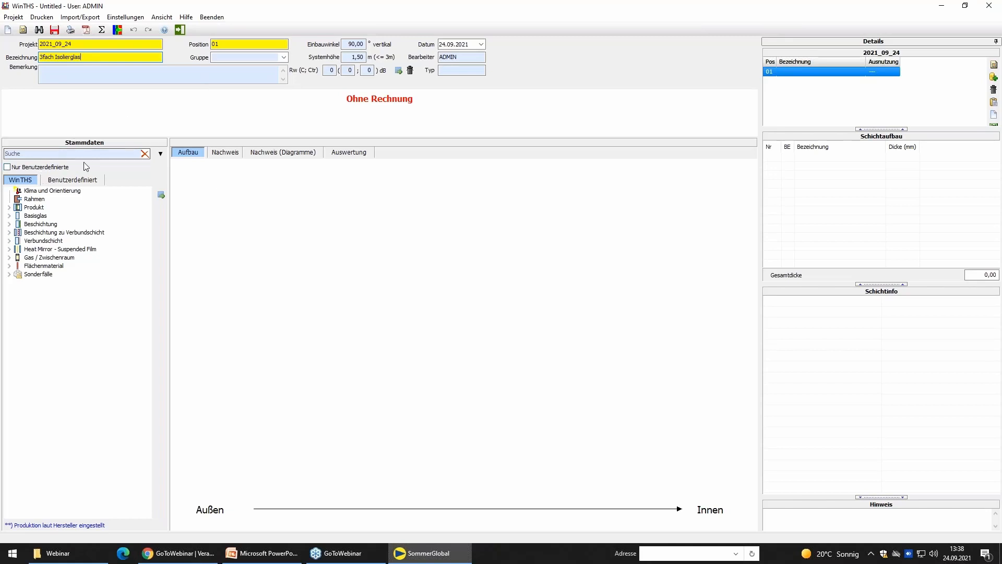
Open the climate and orientation settings and set the location to Frankfurt/Main, postcode 60549, Hessen.
double_click(58, 191)
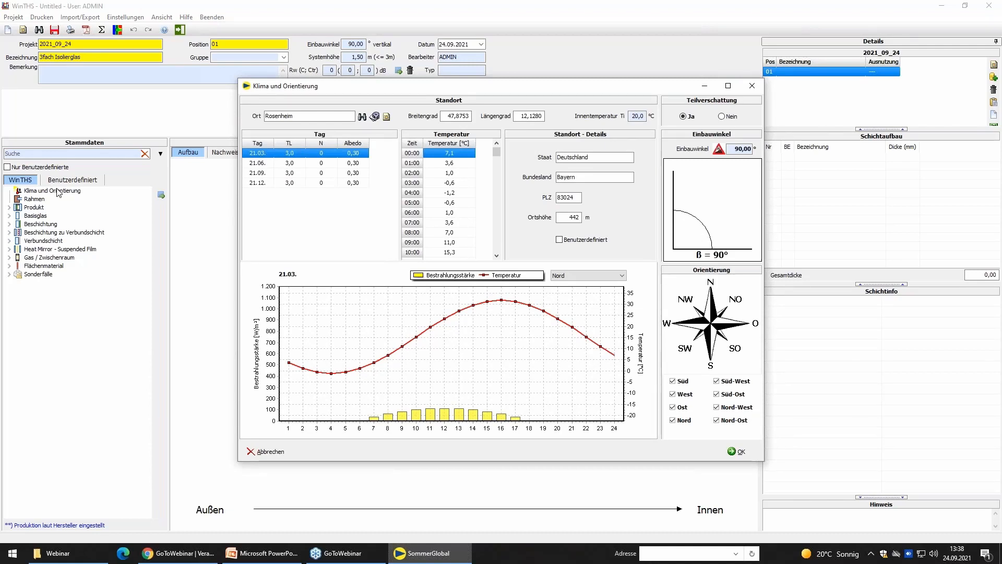
click(362, 118)
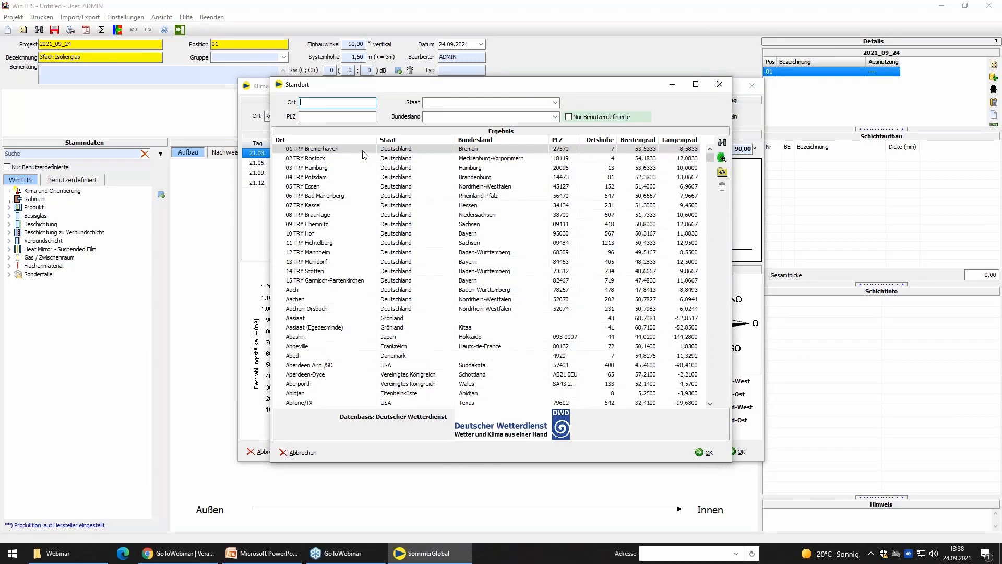
text(frankf)
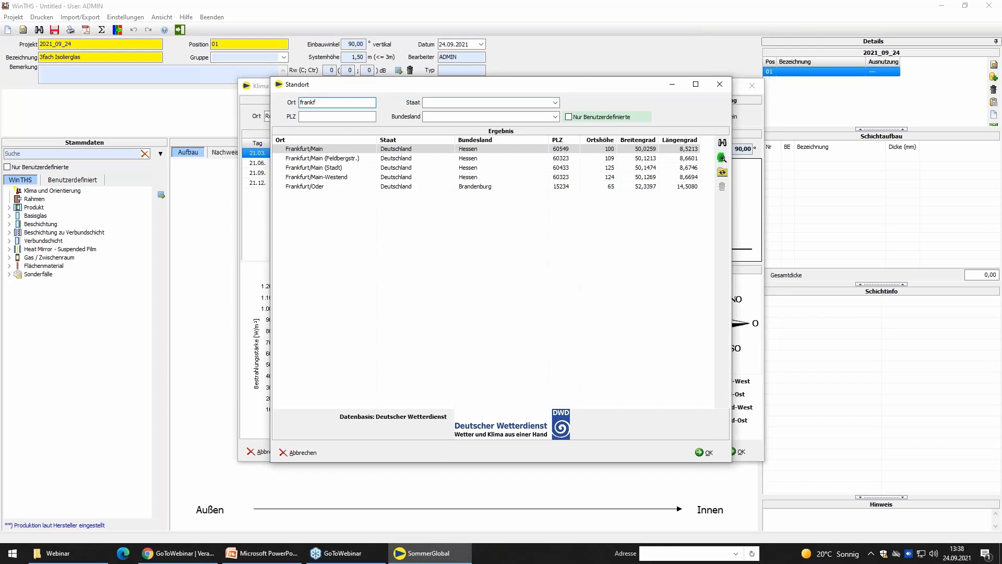
double_click(579, 149)
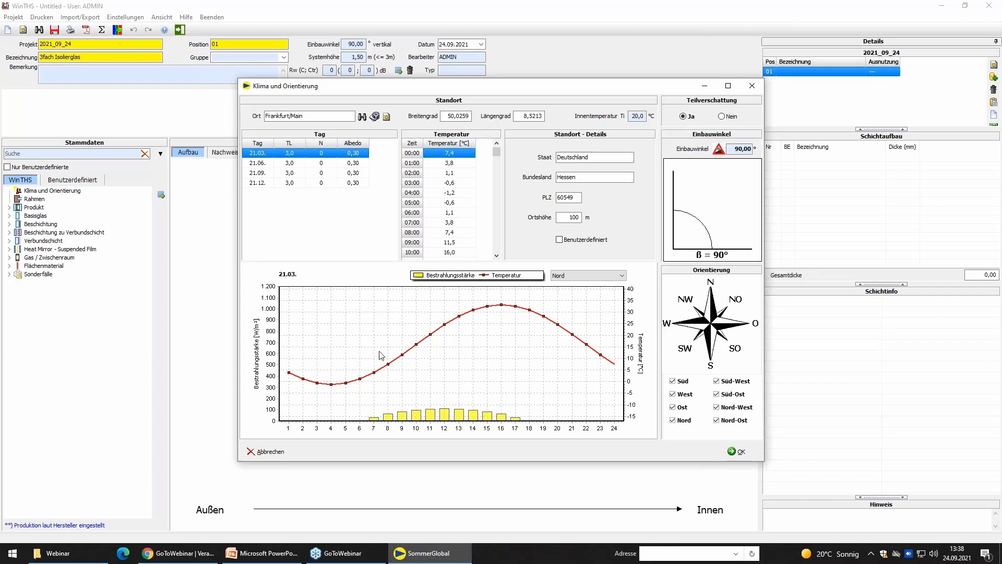
Display the 21.06. climate data, restrict the orientation to Süd-West only and accept the climate settings.
click(265, 166)
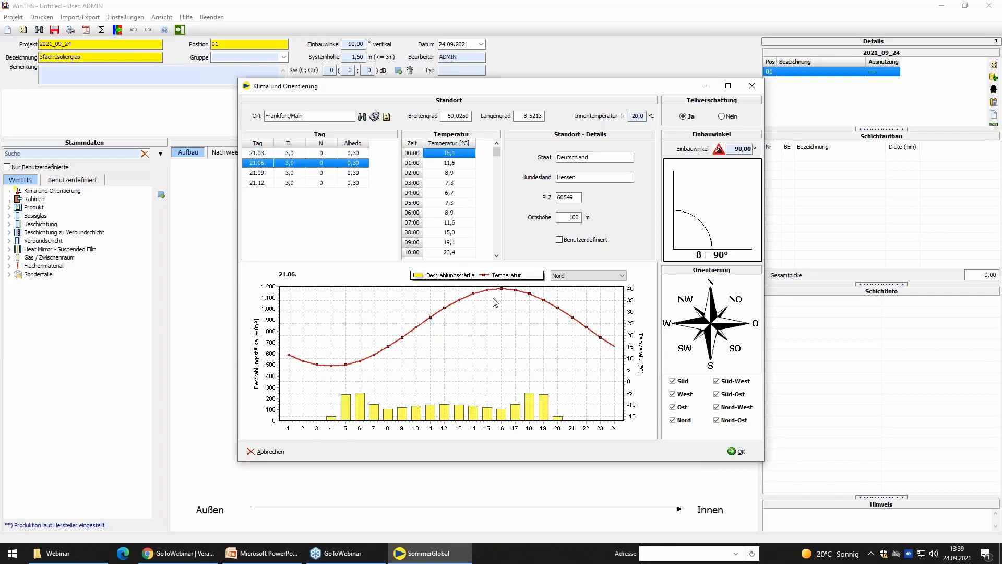
click(589, 282)
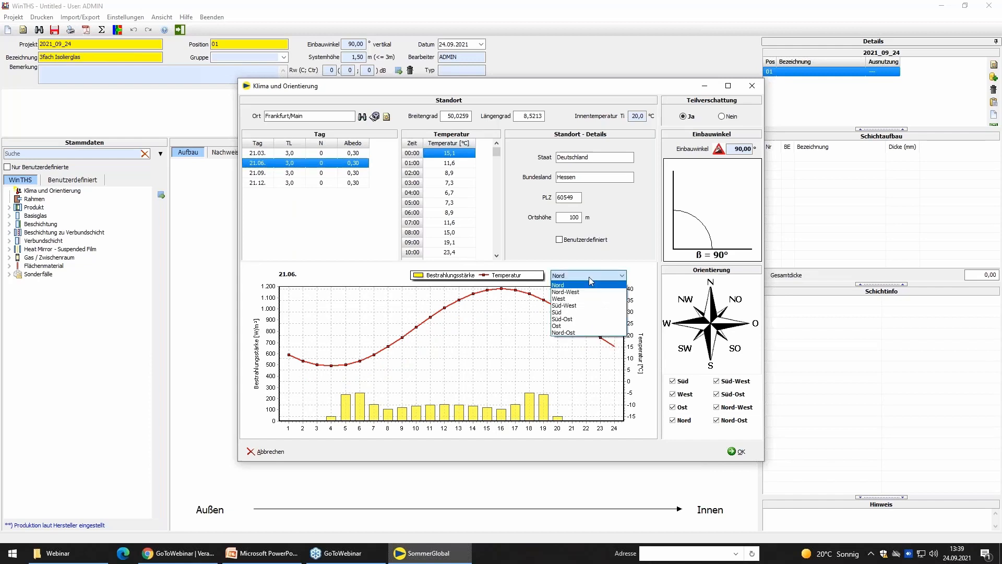
click(589, 306)
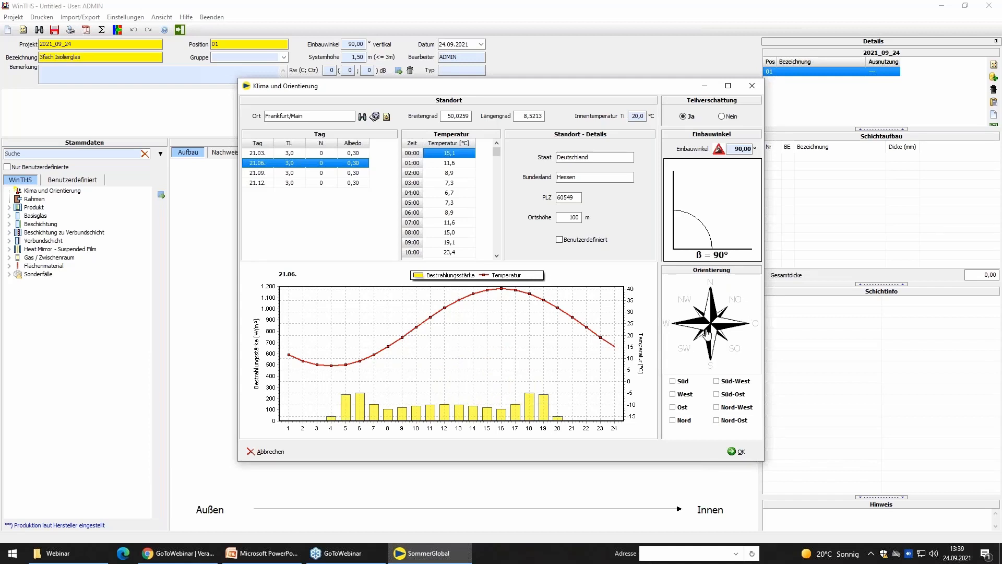
click(685, 350)
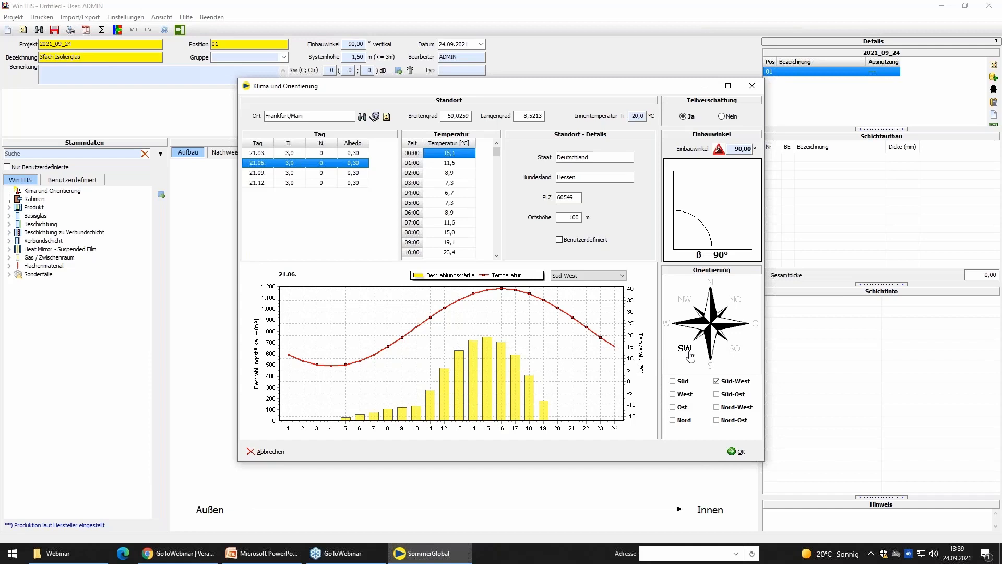
click(736, 451)
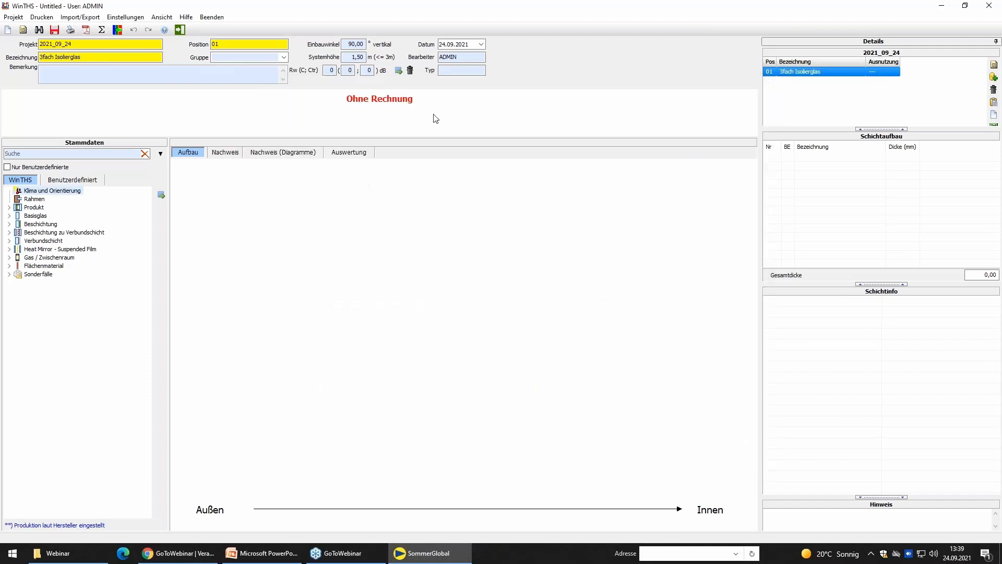
Accept the frame settings with Allseitig support, Geschnitten (KG) edge, Geringe thermische Trägheit and Holz/PVC material.
double_click(31, 199)
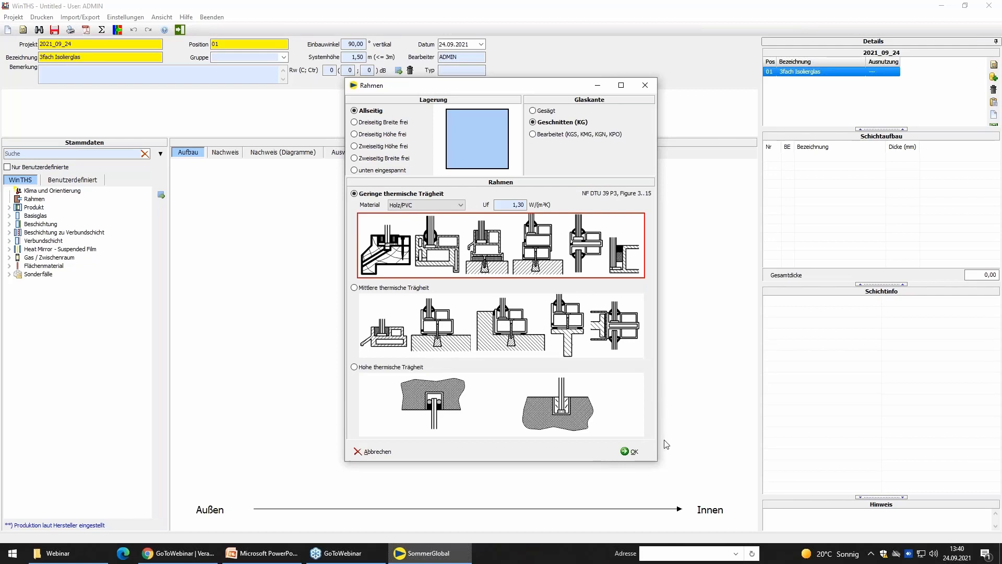
click(632, 452)
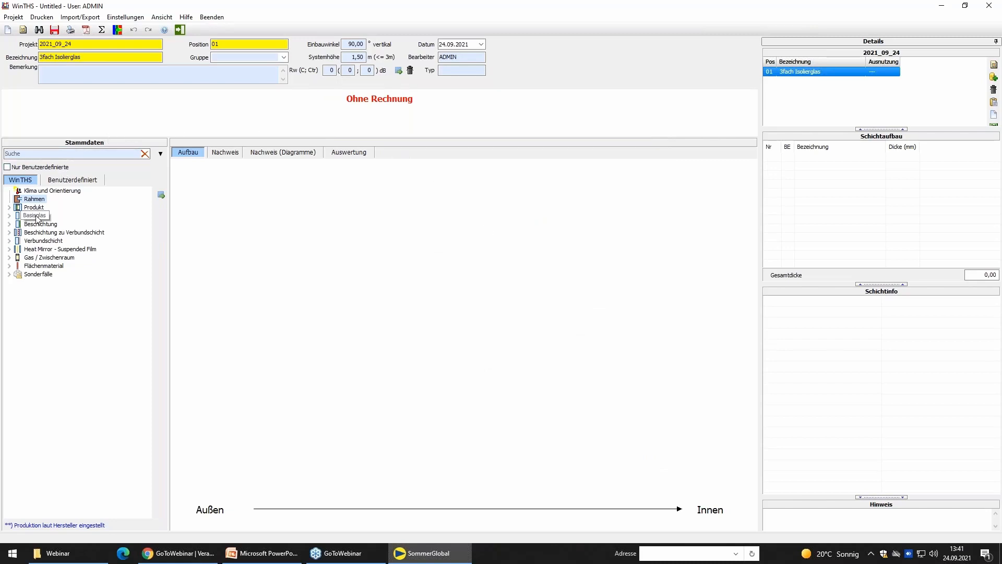
Add a 4 mm Standard float pane from Sommer Informatik GmbH as the outermost layer of the build-up.
click(9, 217)
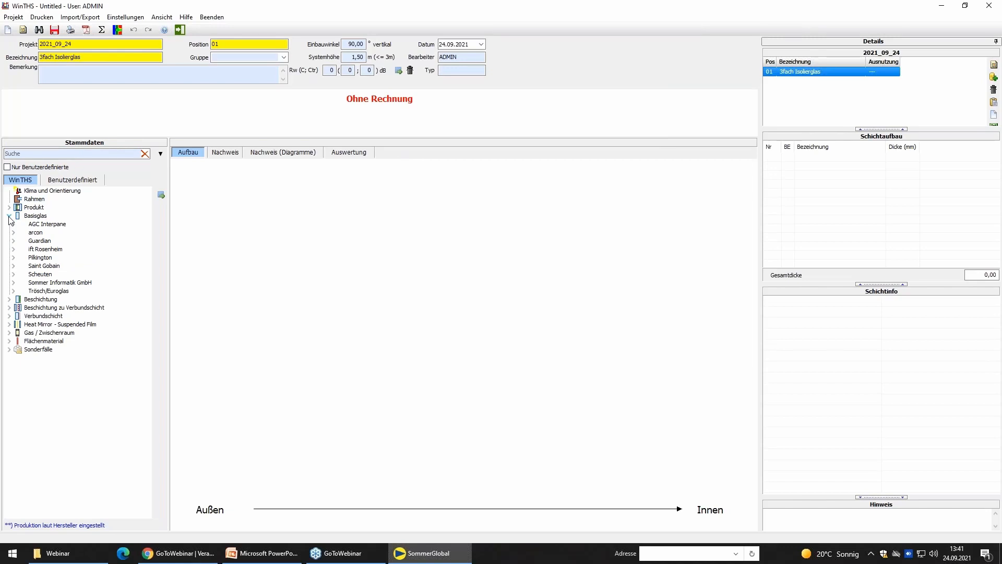
click(15, 283)
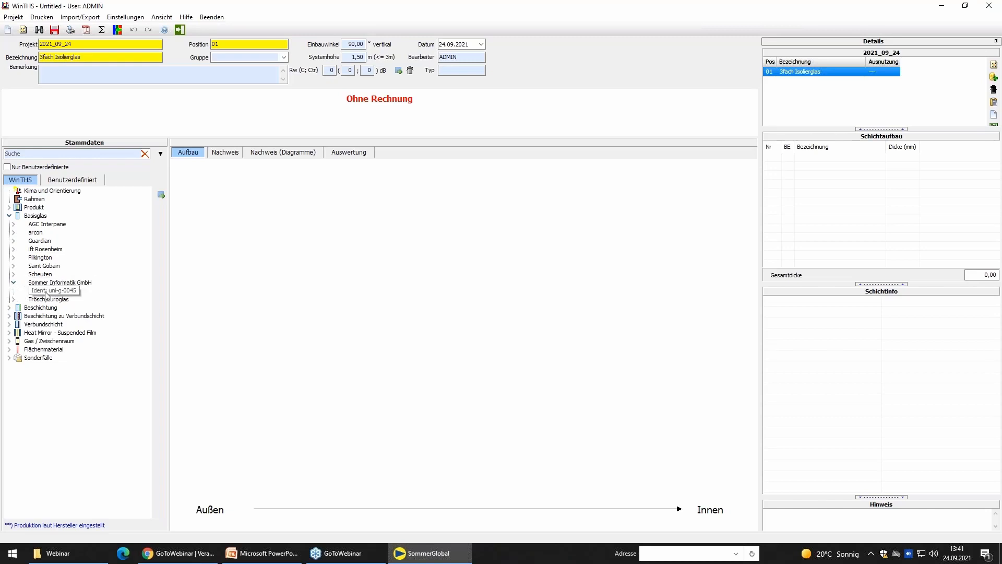
click(13, 225)
click(13, 226)
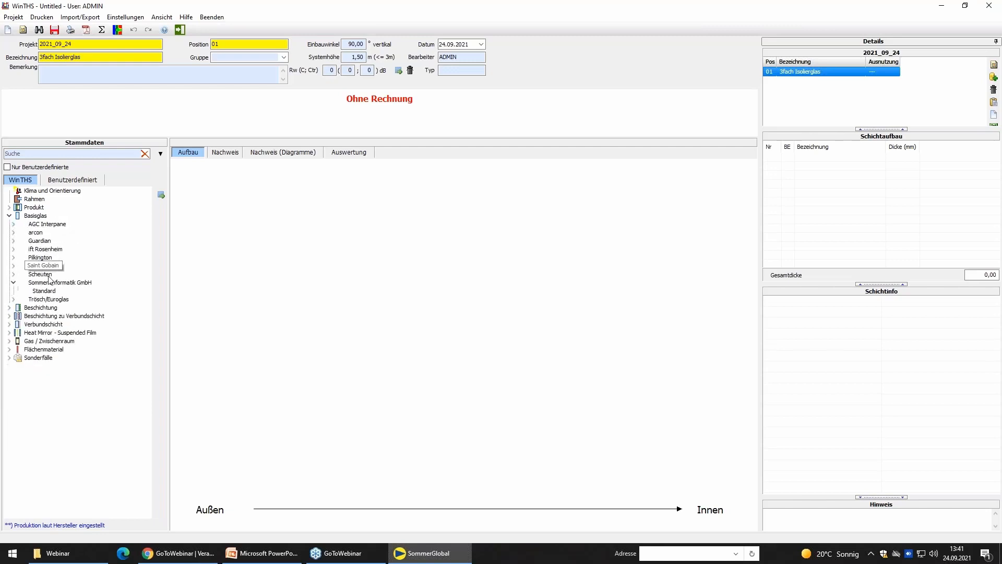
click(52, 292)
double_click(52, 294)
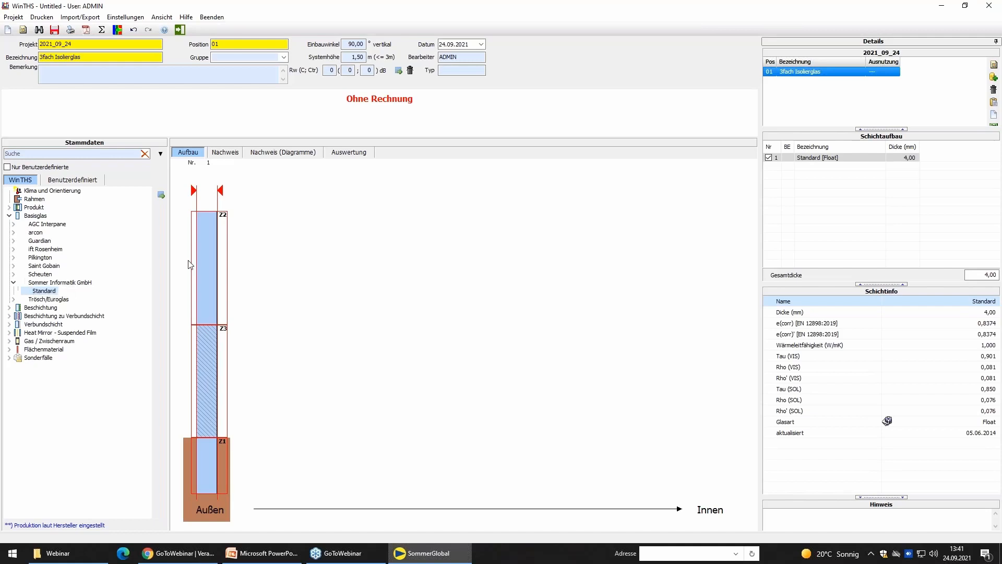
Add a 0,76 mm PVB-Folie and a second 4 mm Standard float pane to form the laminated outer glass.
click(9, 325)
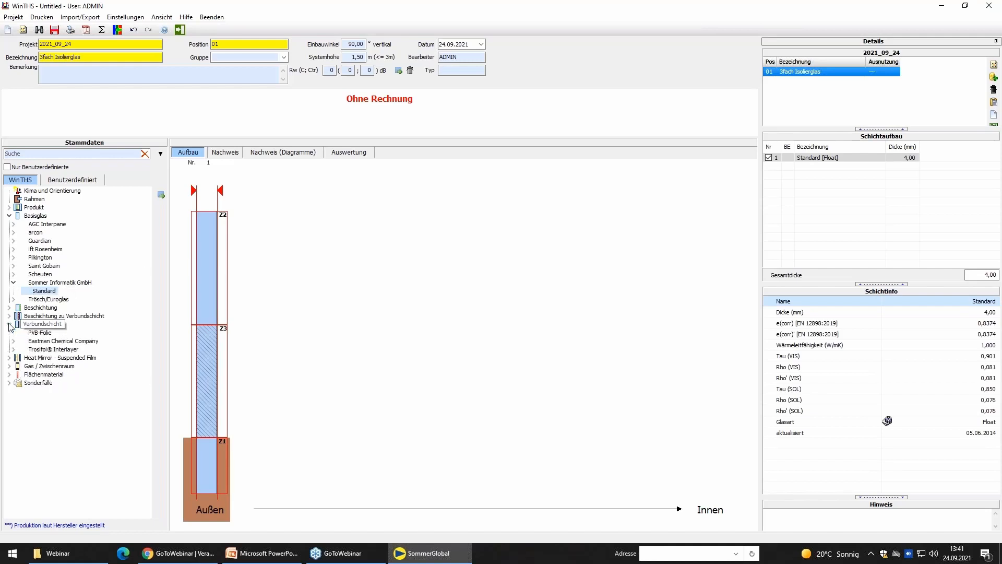
double_click(34, 335)
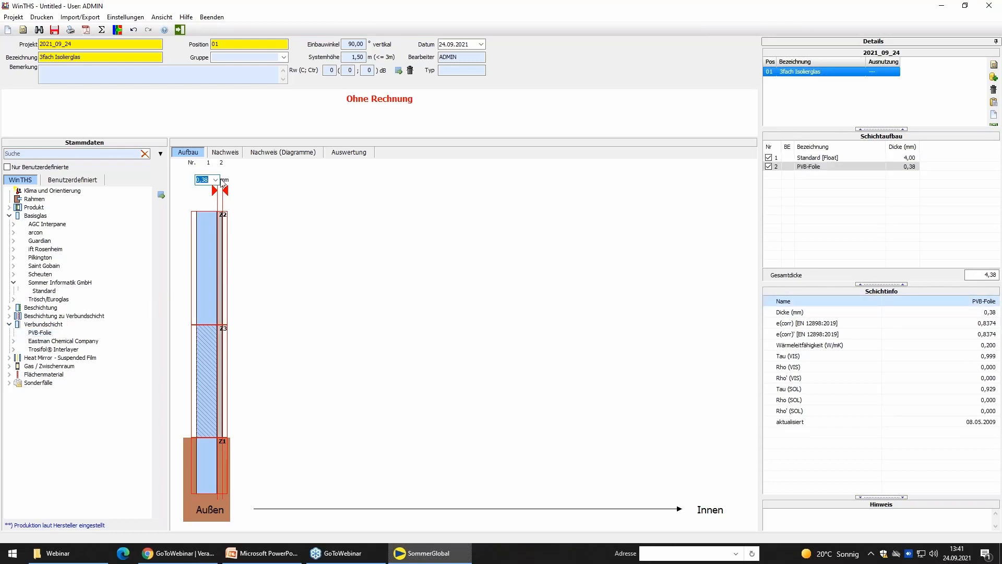
click(219, 181)
click(217, 180)
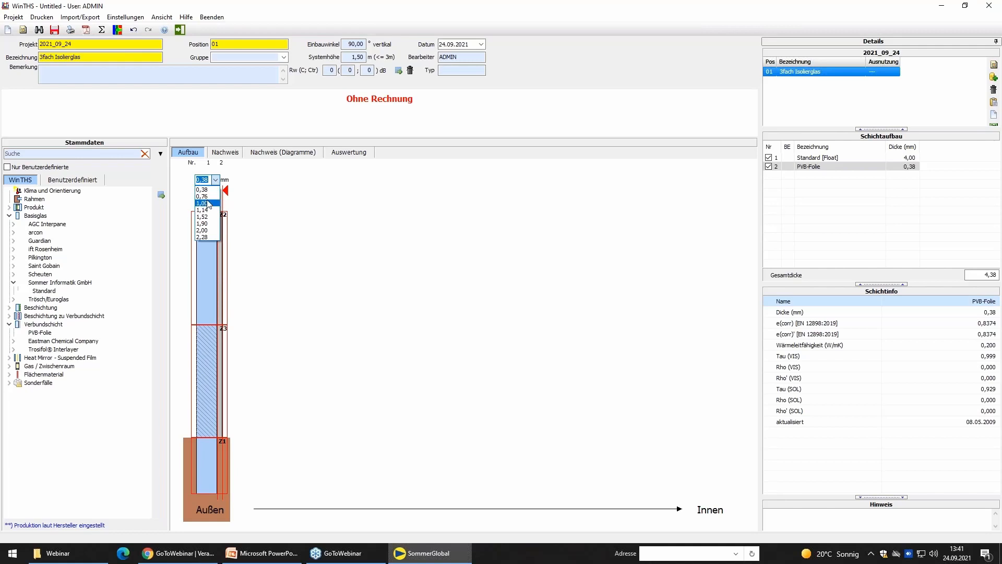
click(207, 196)
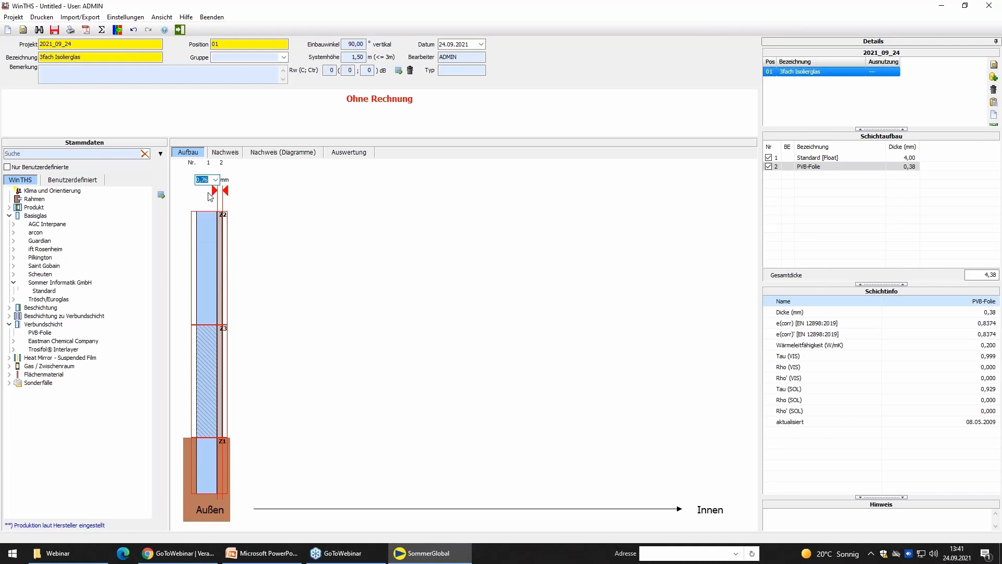
key(Return)
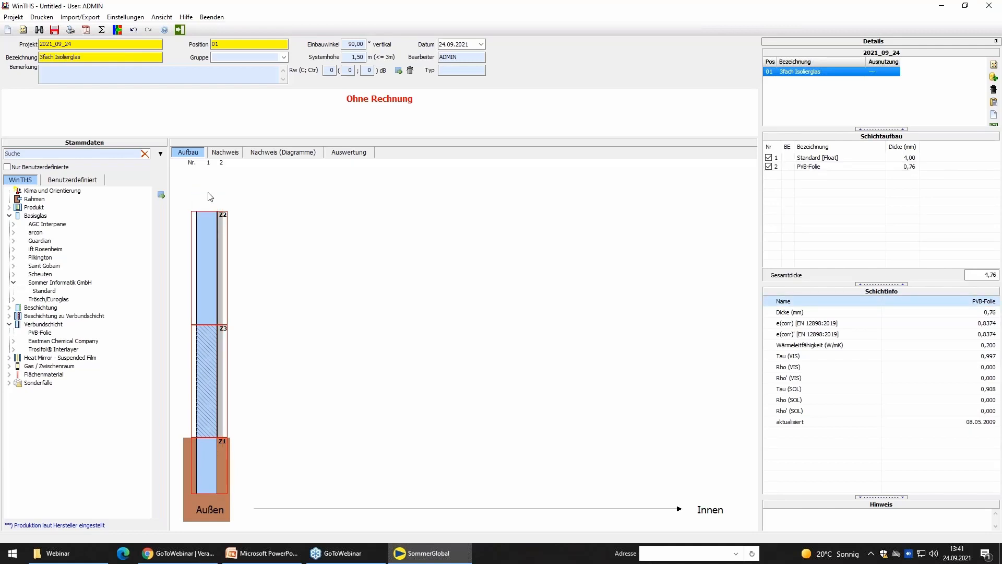
double_click(51, 293)
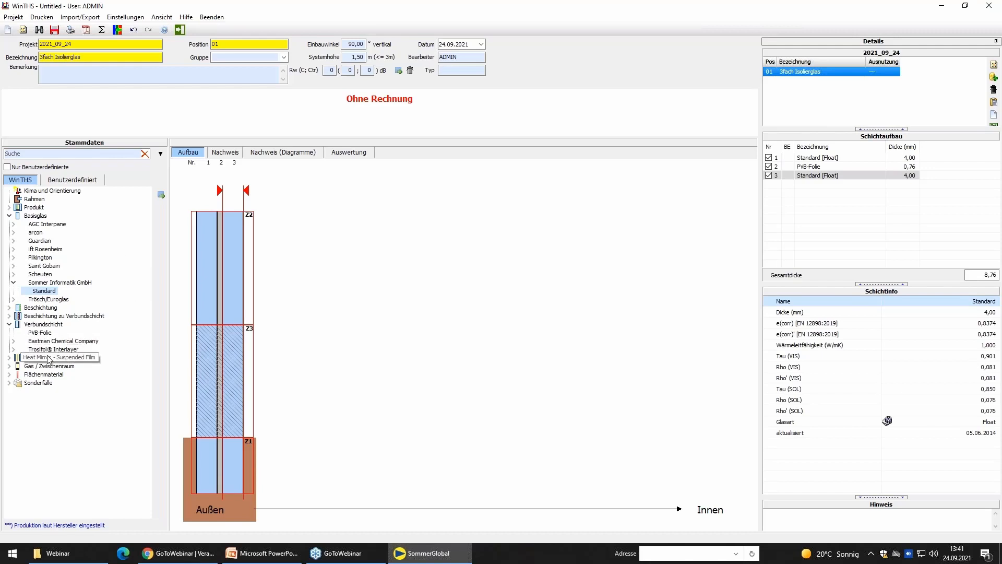
Add a 16 mm 90% Argon cavity followed by a 4 mm Standard float middle pane.
double_click(26, 368)
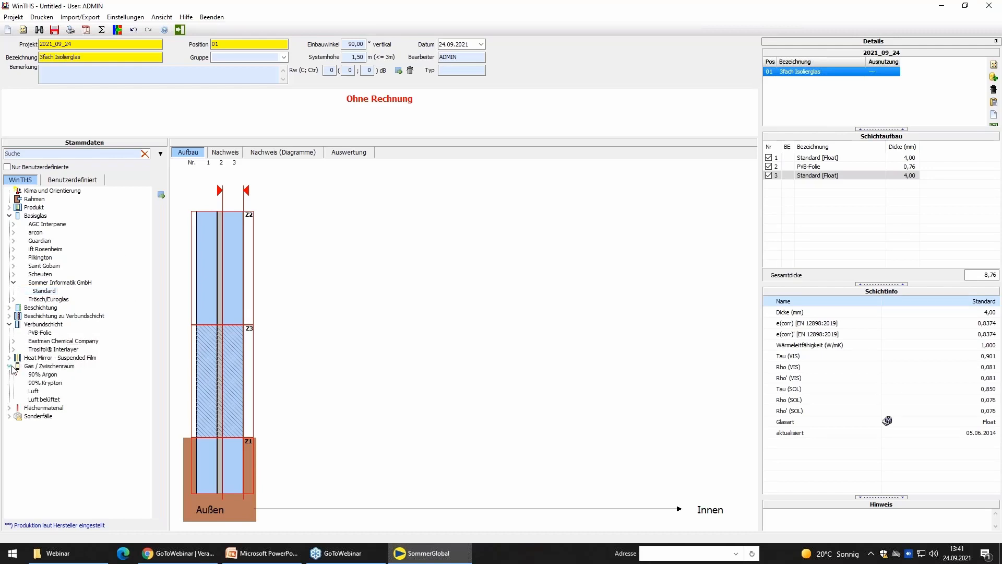
double_click(41, 376)
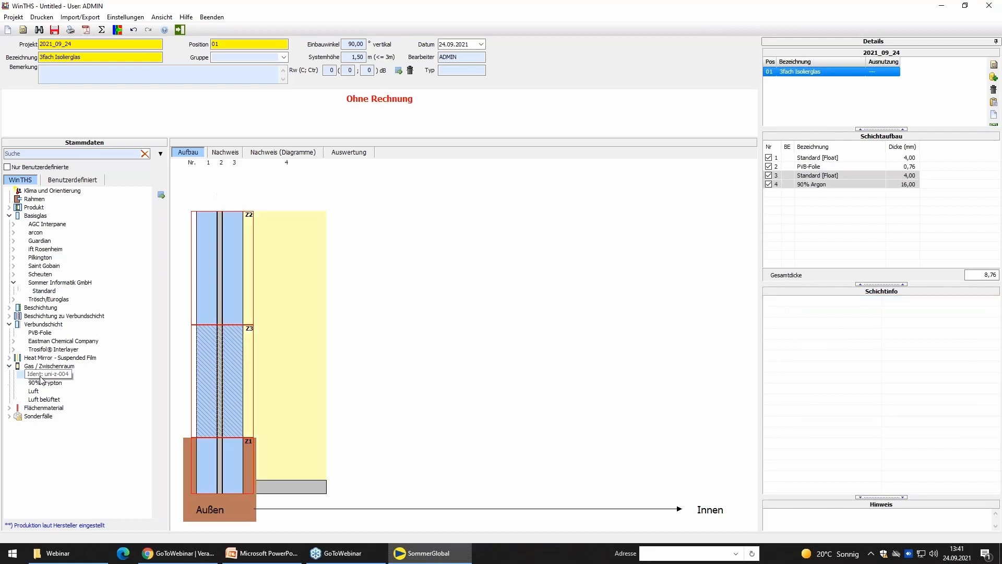
click(287, 329)
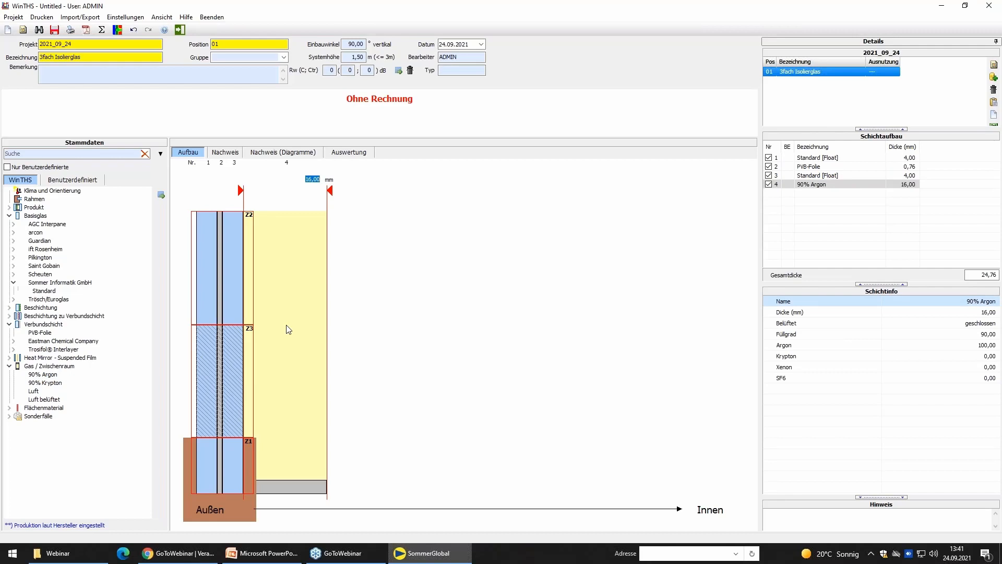
key(Return)
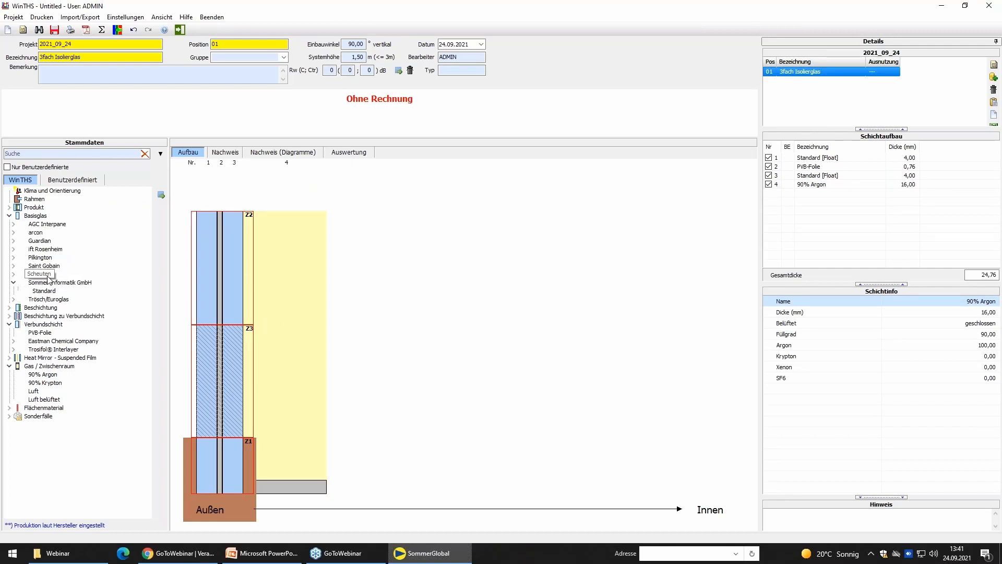
double_click(48, 292)
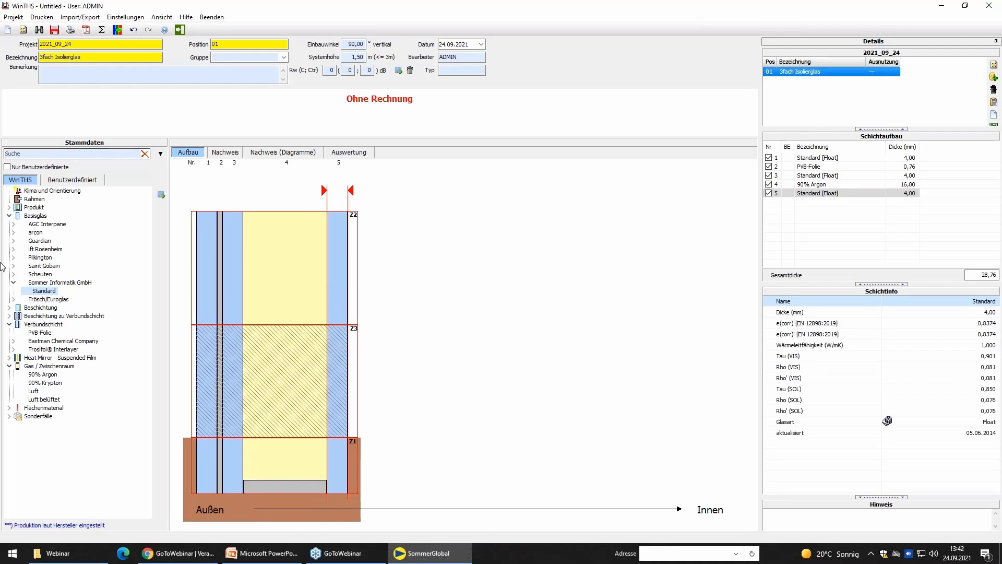
Add a second 16 mm 90% Argon cavity and two adjacent 4 mm Standard float panes on the inner side.
double_click(43, 374)
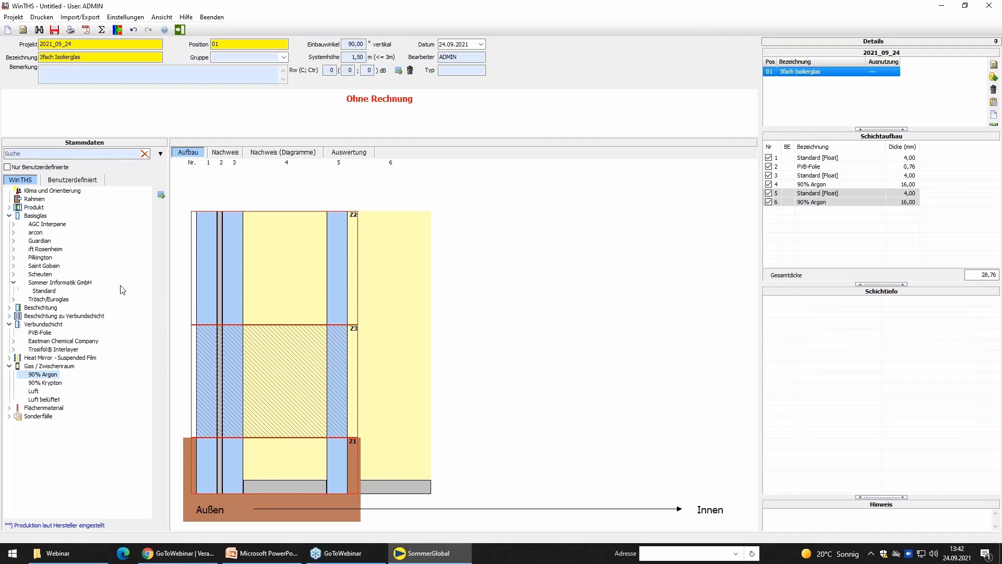
double_click(44, 292)
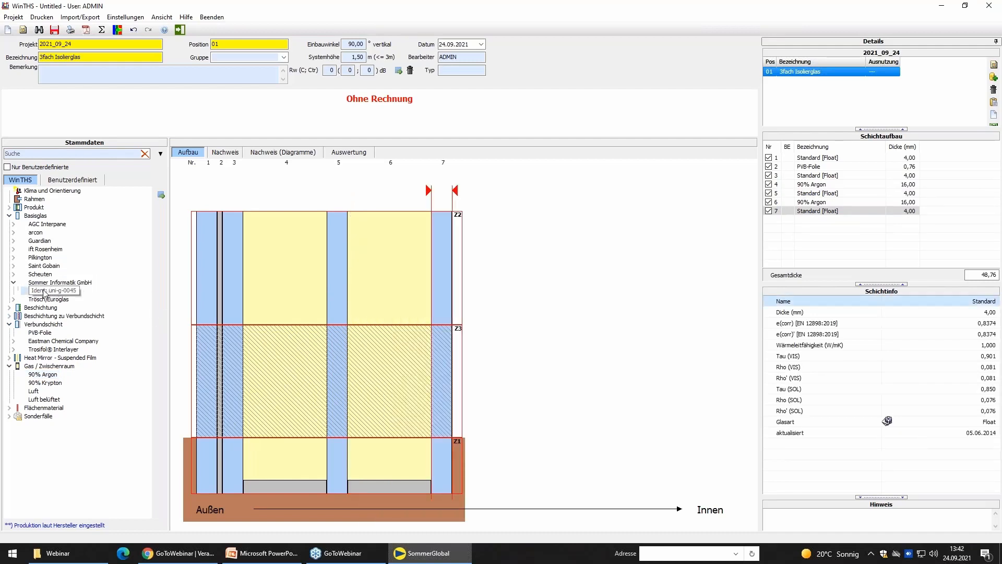
double_click(44, 293)
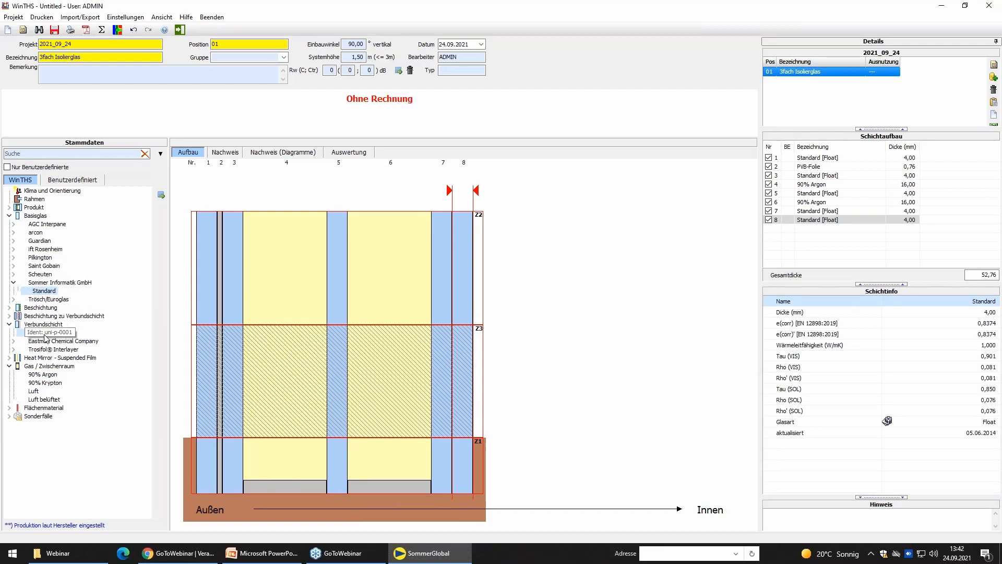
Insert a 0,76 mm PVB-Folie between the two inner Standard float panes.
mouse_move(40, 332)
mouse_down()
mouse_move(302, 320)
mouse_move(454, 296)
mouse_up()
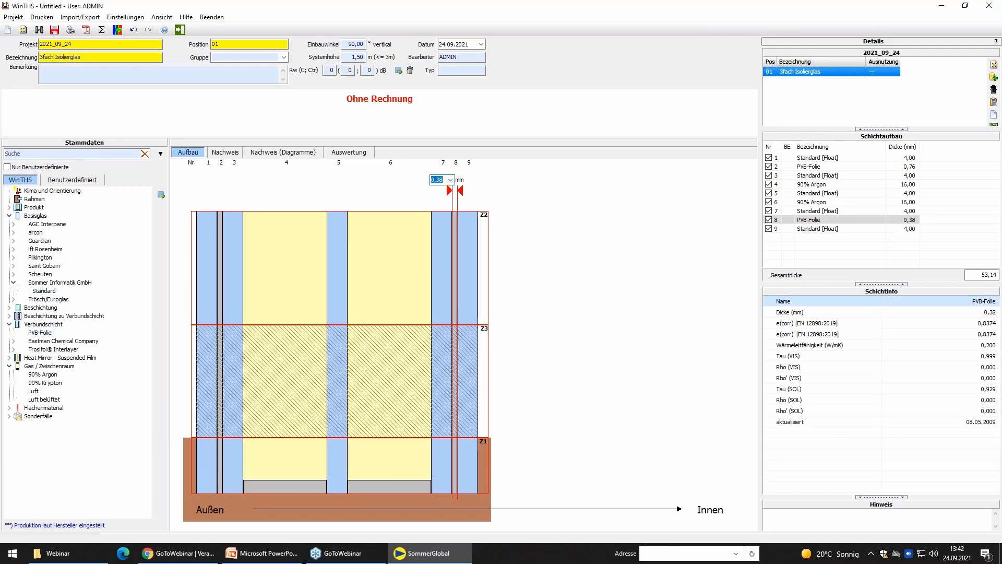
key(Down)
key(Down)
key(Return)
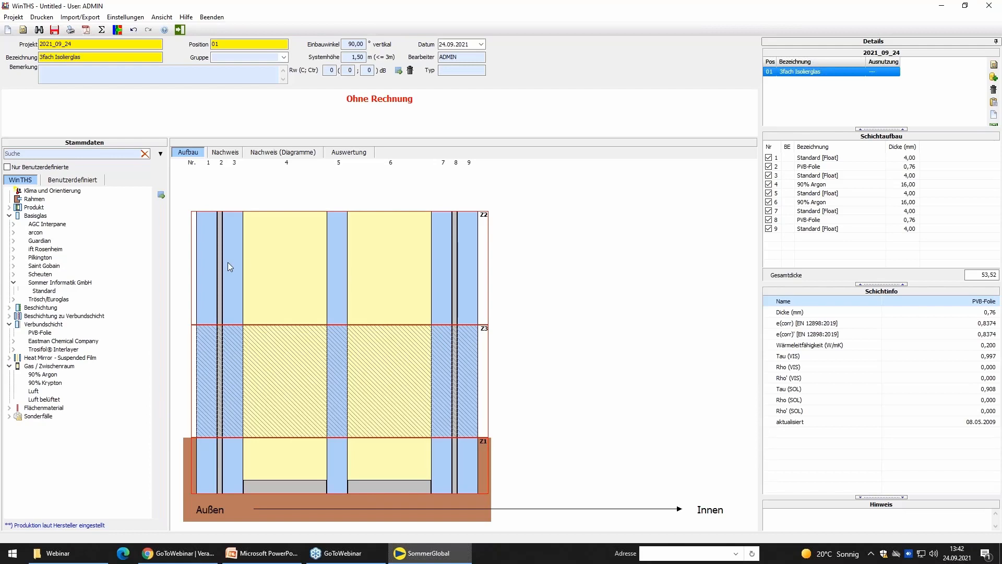
Add the AGC Interpane Wärmeschutzschicht iplus 1.0 (εn=1%) to the cavity-facing surface of the inner laminated glass, inserting only the coating.
click(9, 307)
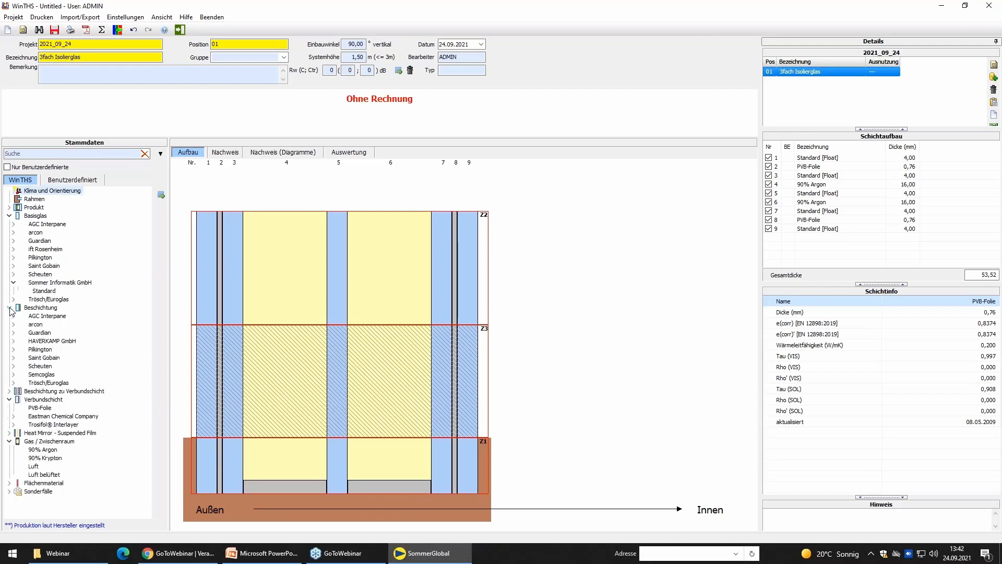
click(13, 317)
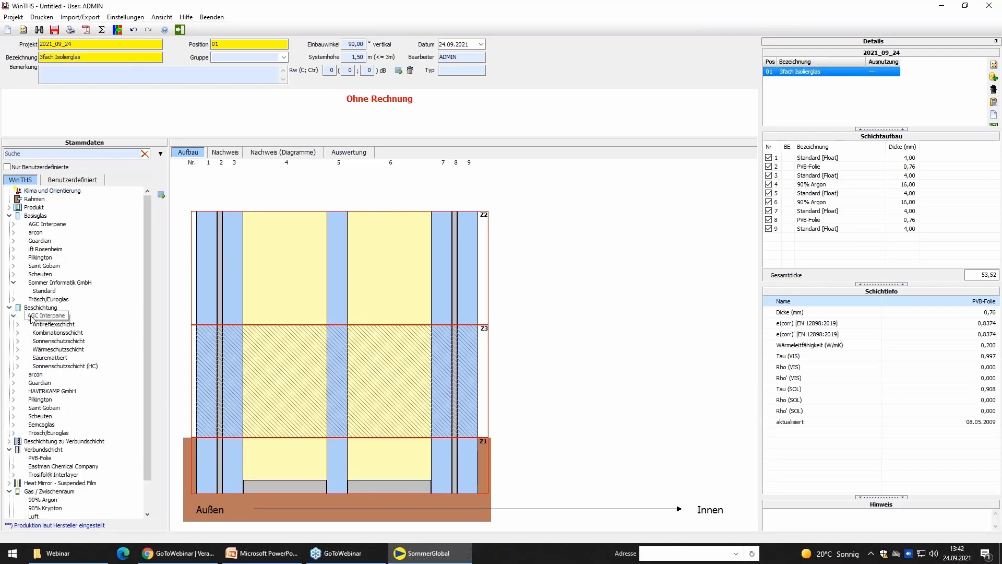
click(17, 349)
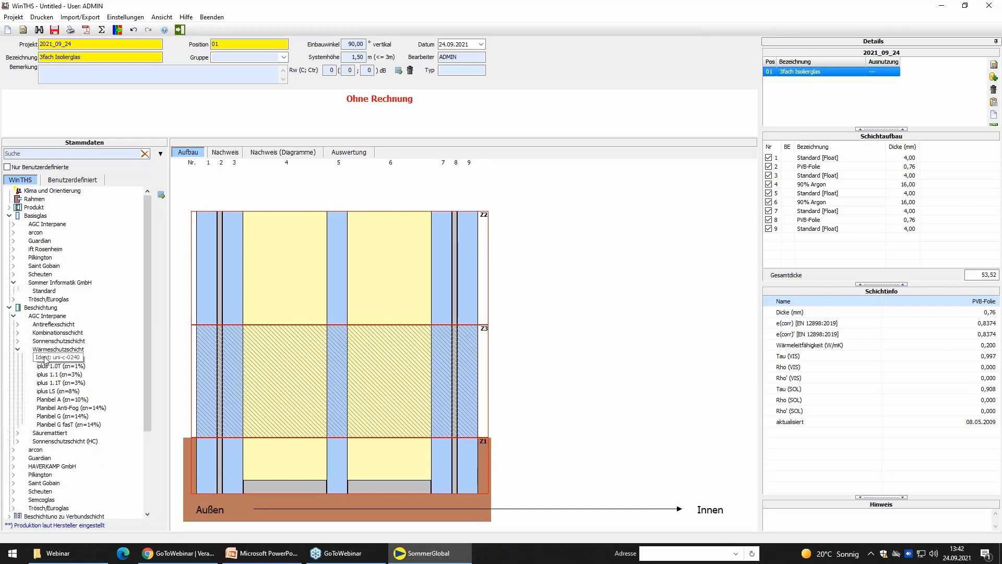
mouse_move(45, 360)
mouse_down()
mouse_move(291, 348)
mouse_move(428, 356)
mouse_up()
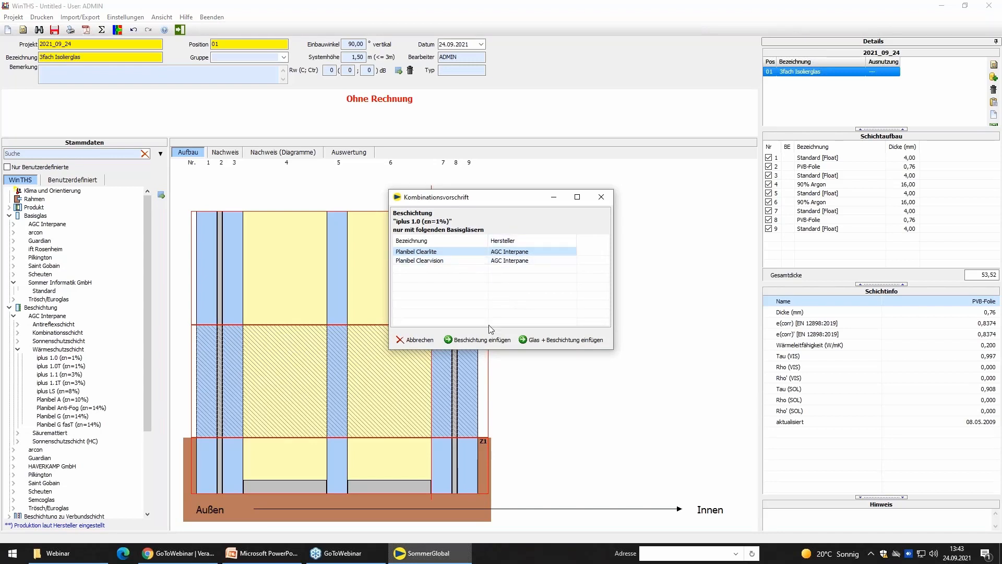
click(481, 340)
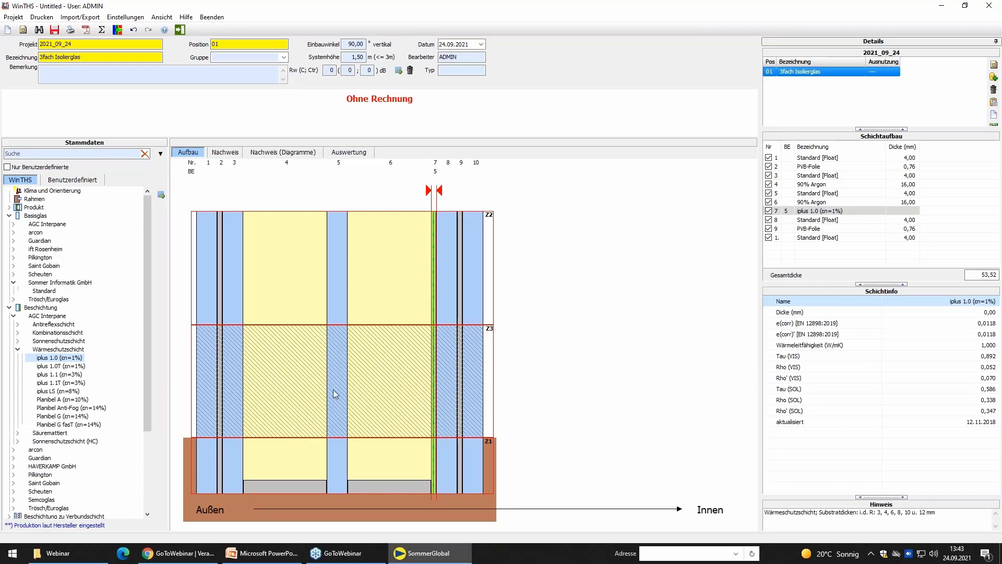
Add the Orange Flächenmaterial from Sommer Informatik GmbH as shading on the room side of the glazing.
click(9, 308)
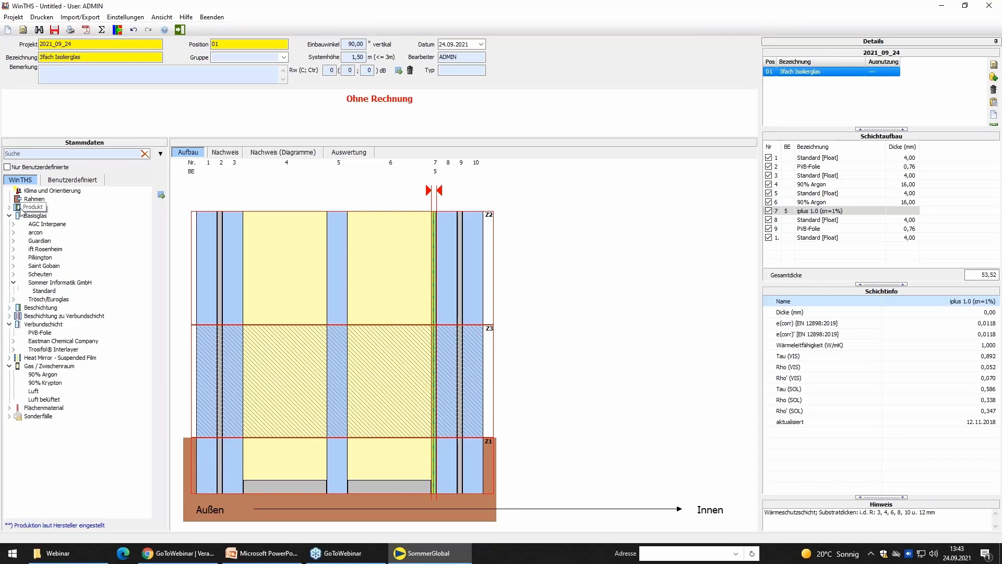
click(9, 216)
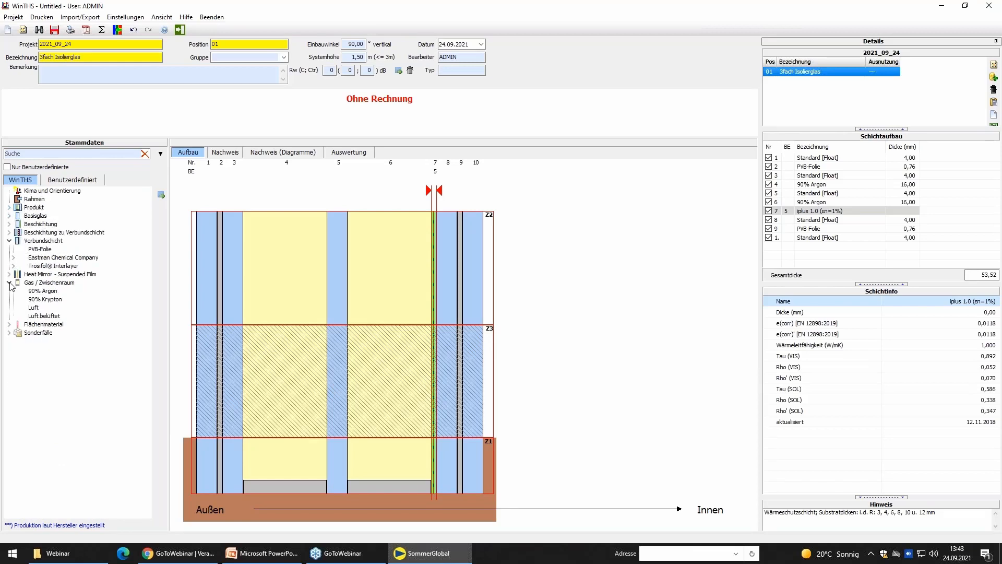
click(10, 324)
click(13, 341)
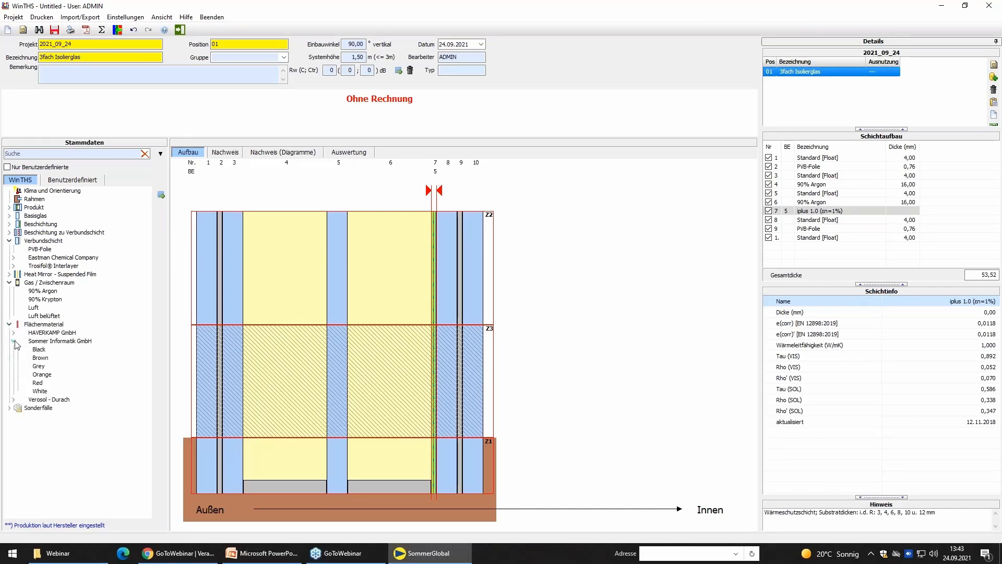
double_click(48, 376)
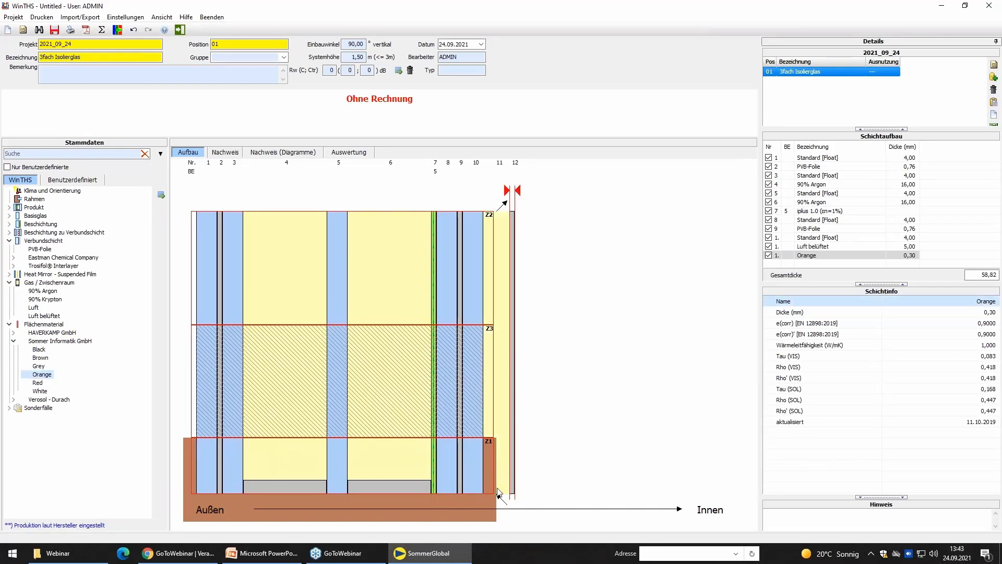
Set the Luft belüftet gap between the inner glass and the shading to 50 mm and run the calculation.
click(527, 404)
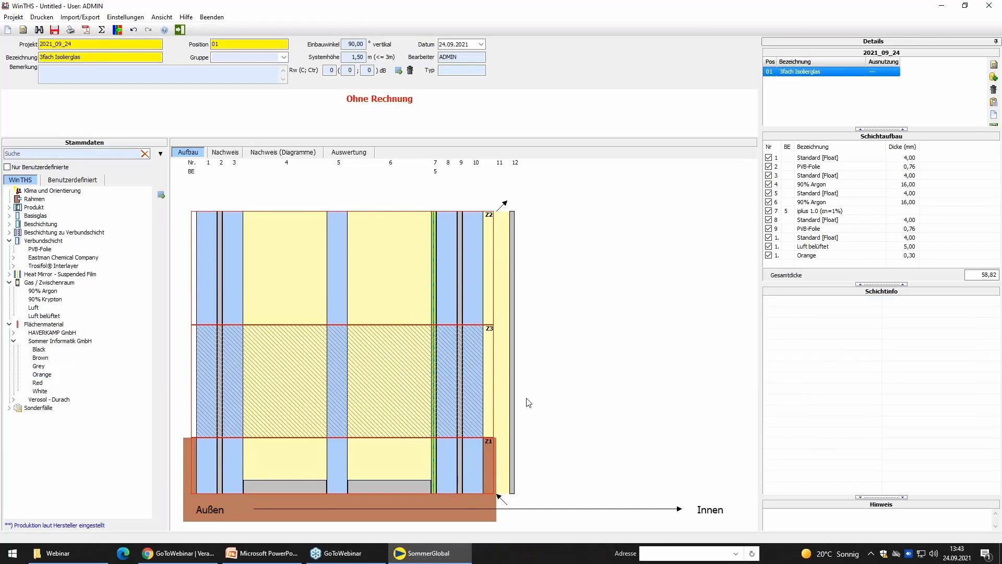
click(499, 290)
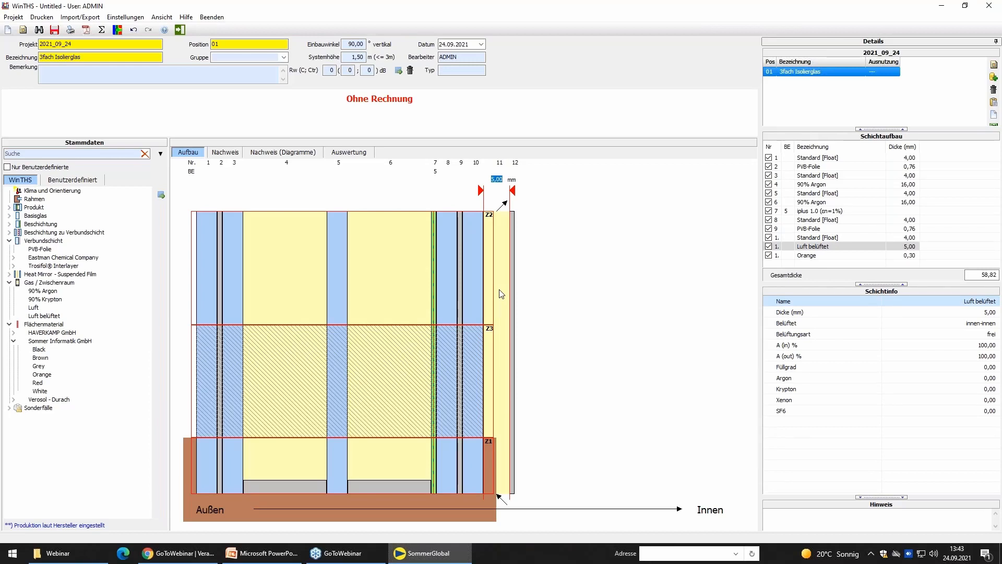
text(50)
key(Return)
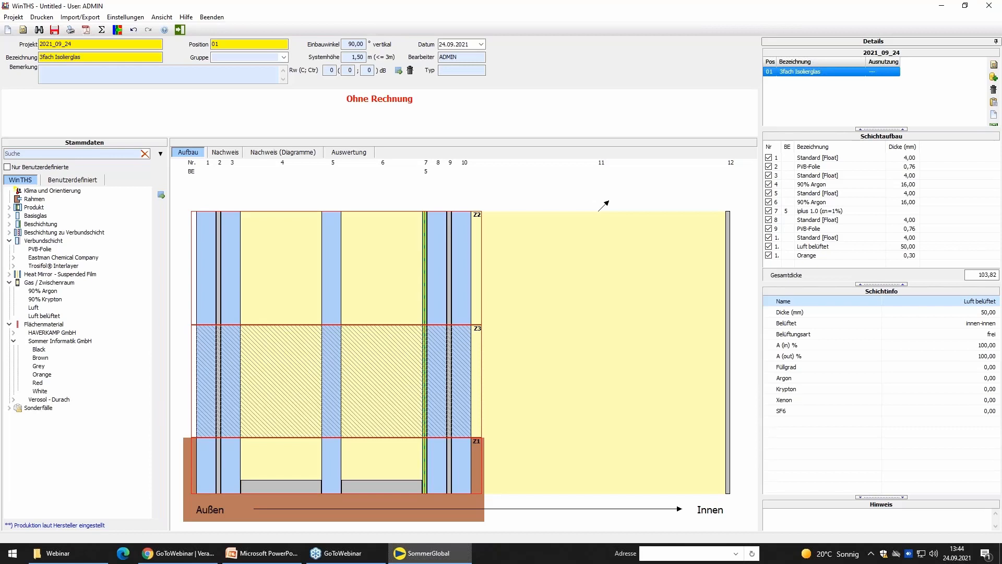
click(100, 31)
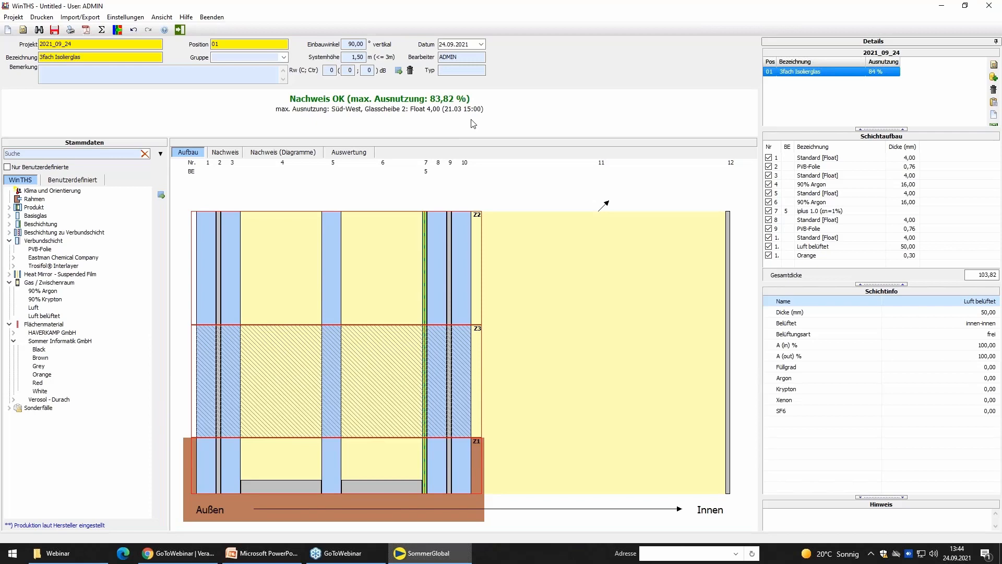
Examine the Nachweis report for layer build-up, boundary conditions, location, stress comparison and the utilisation of each pane.
click(227, 155)
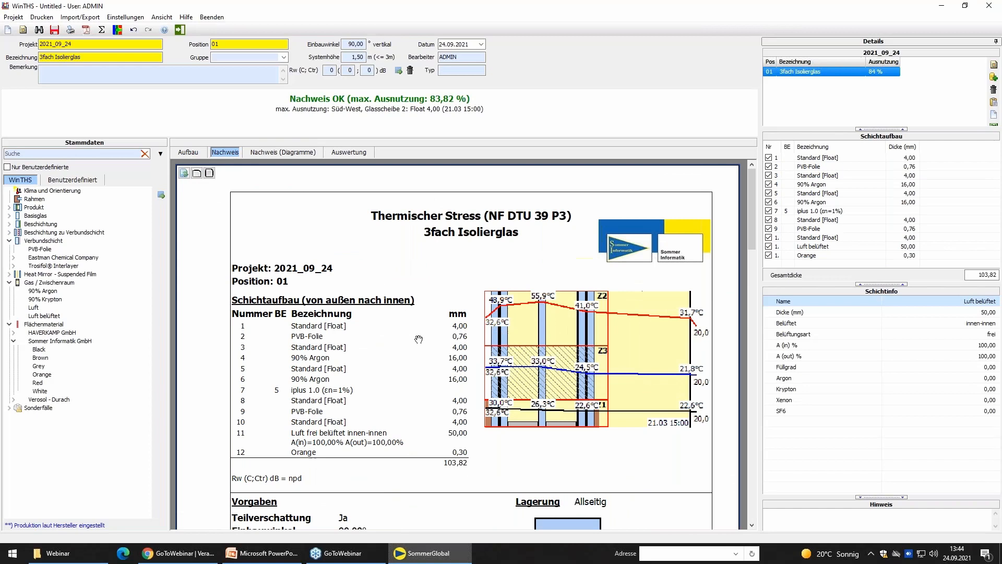
scroll(419, 339, down, 1)
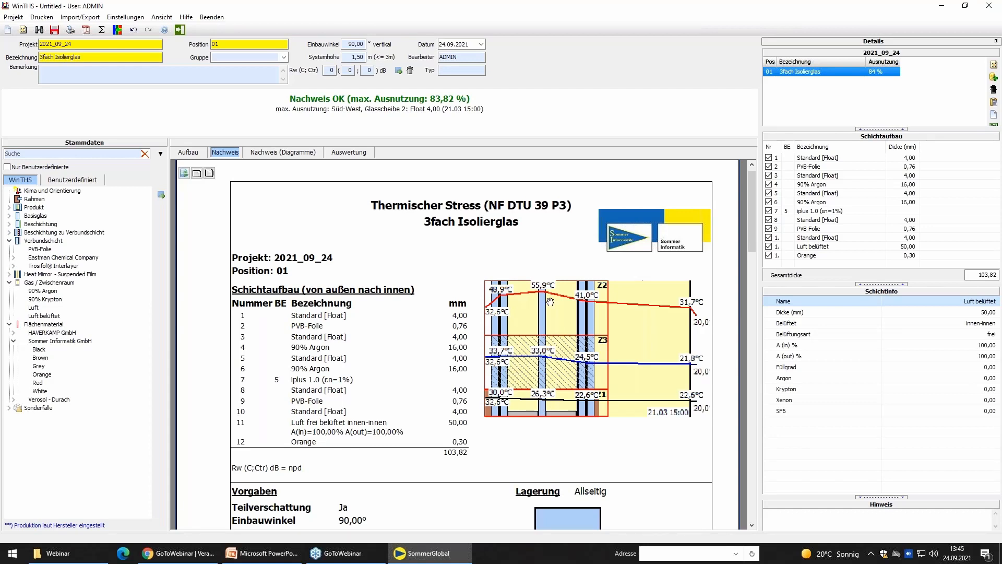
scroll(560, 427, down, 5)
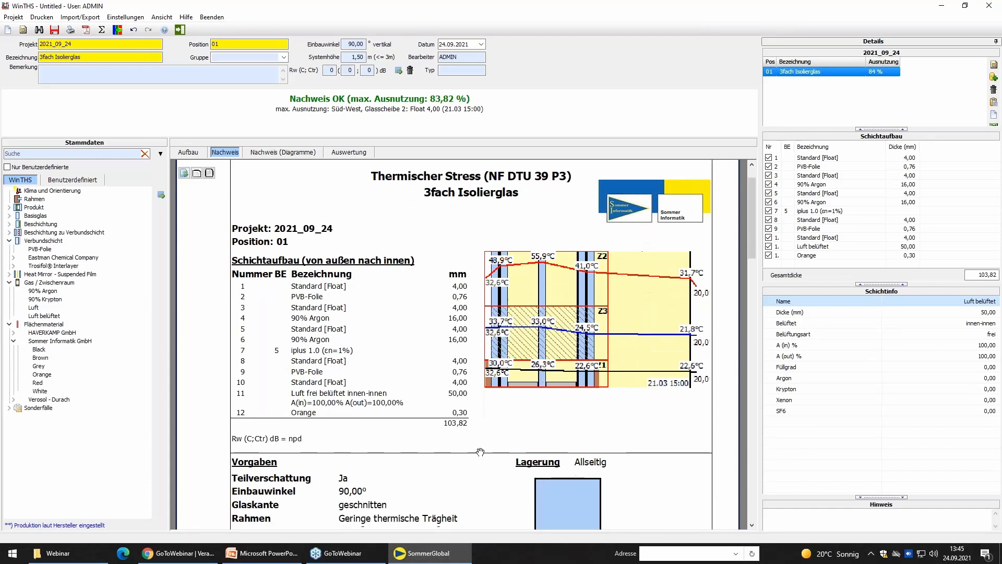
scroll(471, 286, down, 1)
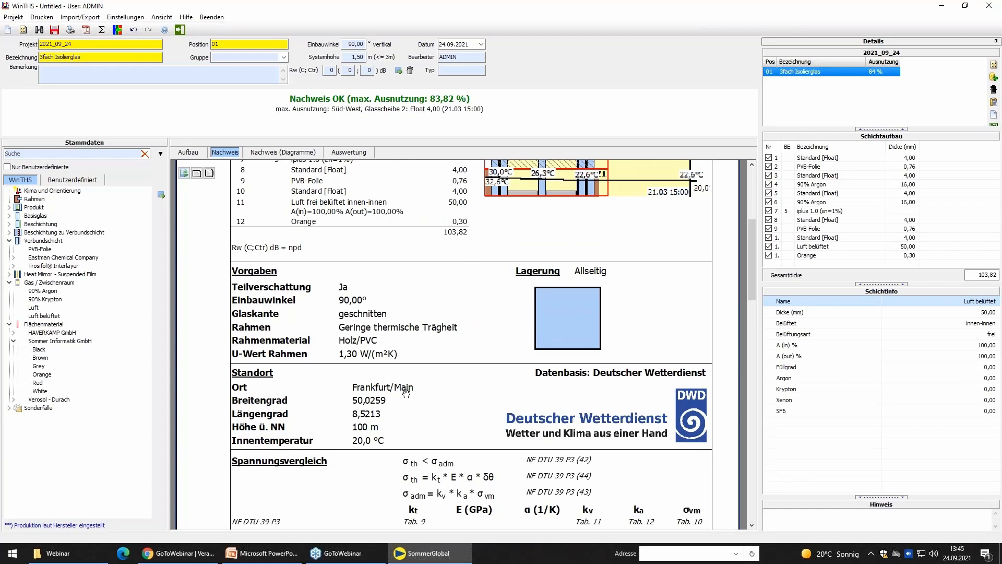
drag(413, 393, 315, 255)
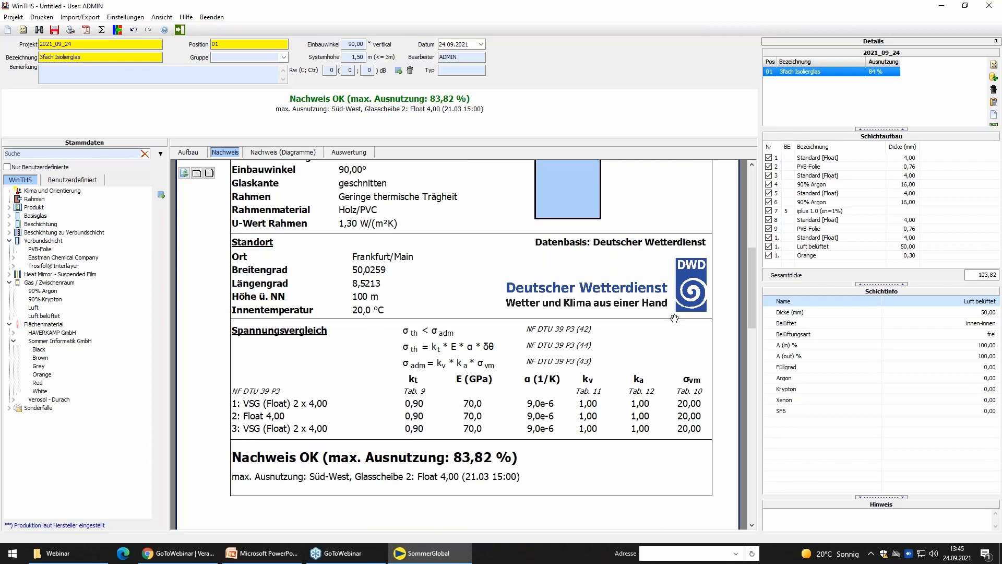
drag(500, 415, 403, 372)
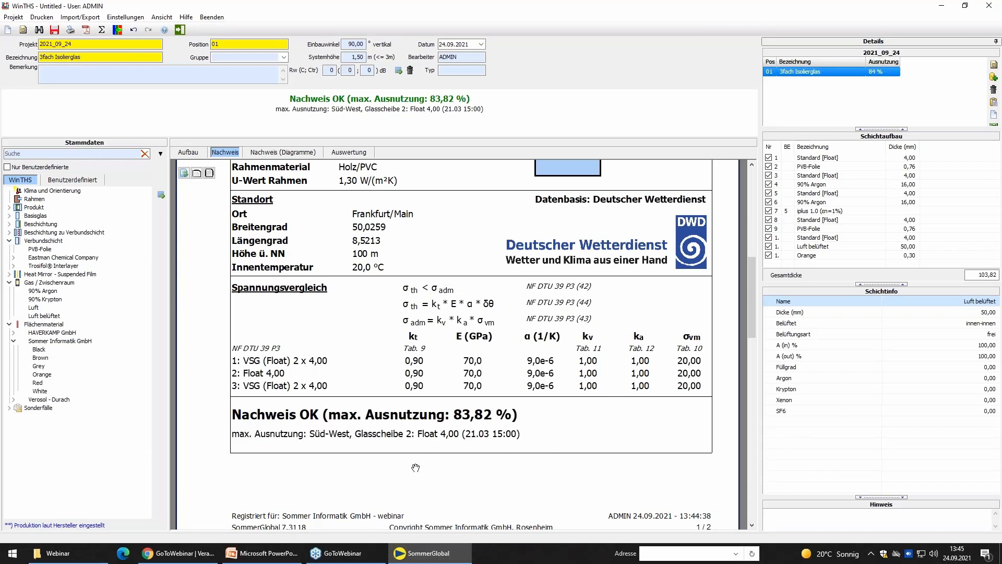
scroll(422, 458, down, 2)
scroll(426, 415, down, 3)
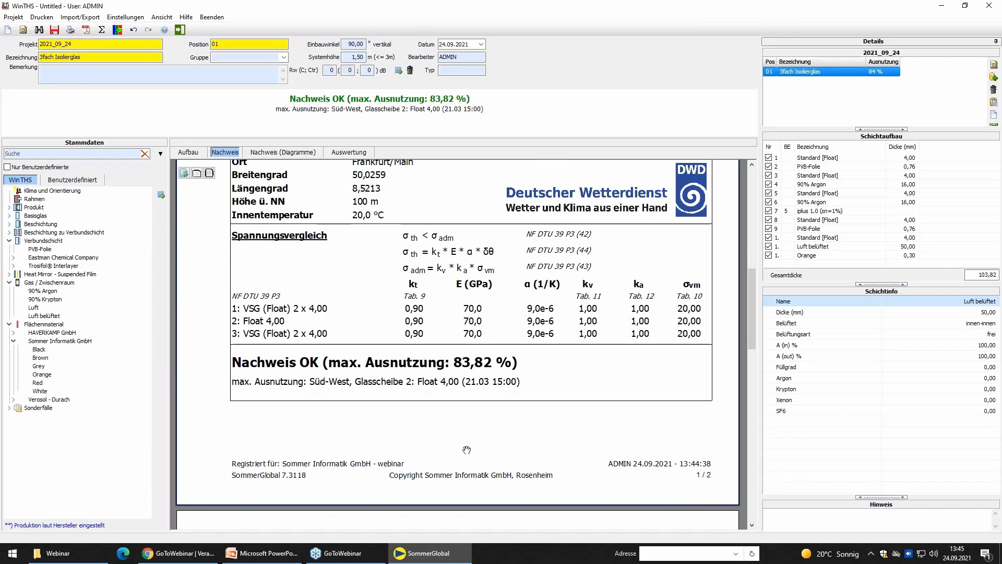
scroll(467, 449, down, 5)
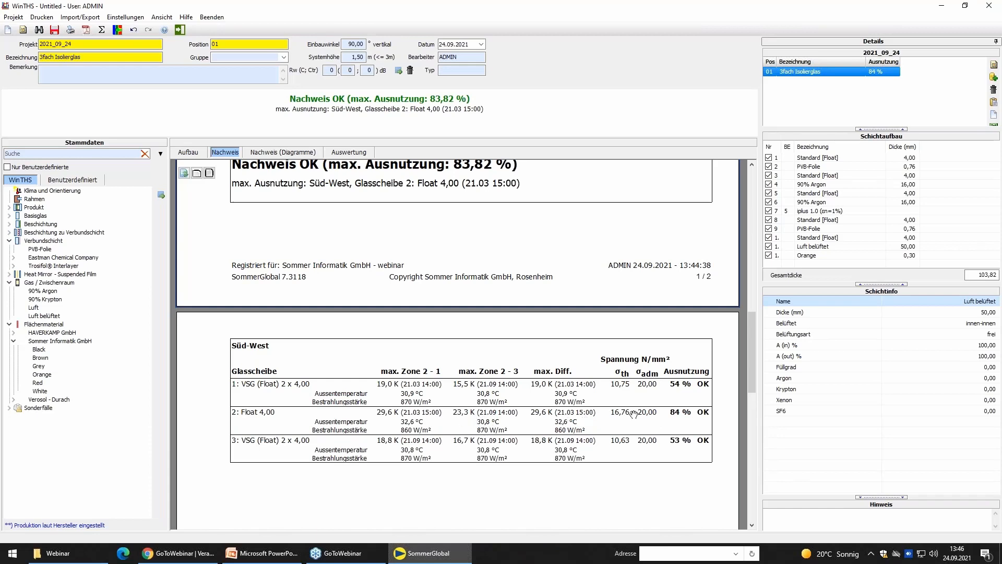
drag(658, 429, 675, 401)
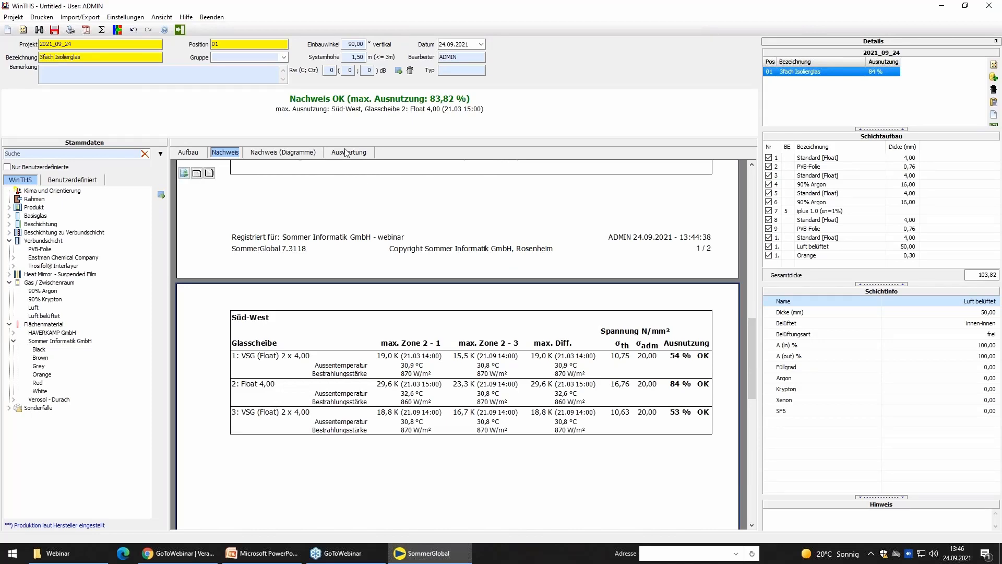
Show the Auswertung temperature profile in colour gradient display for the date 21.09.
click(345, 152)
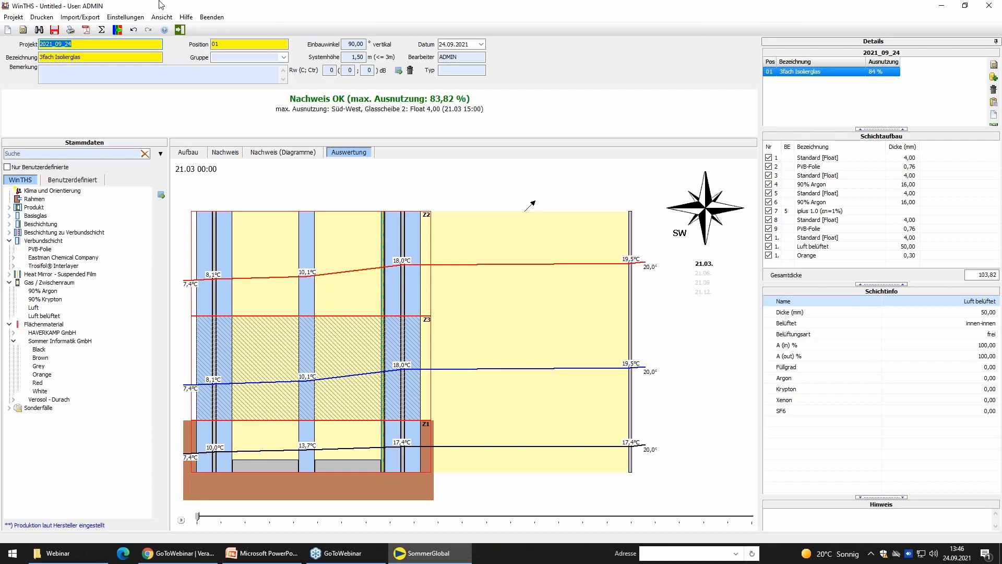
click(117, 31)
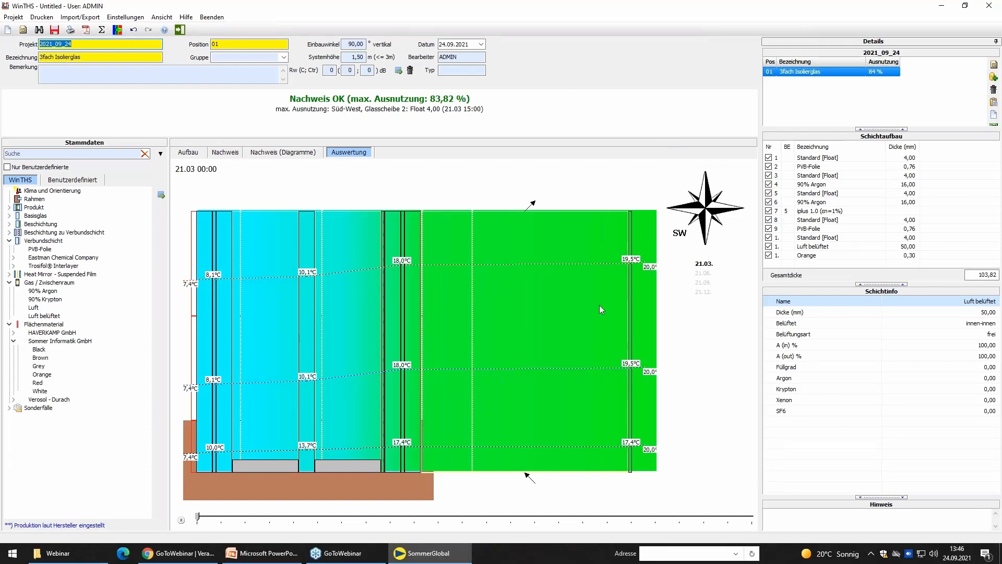
click(704, 283)
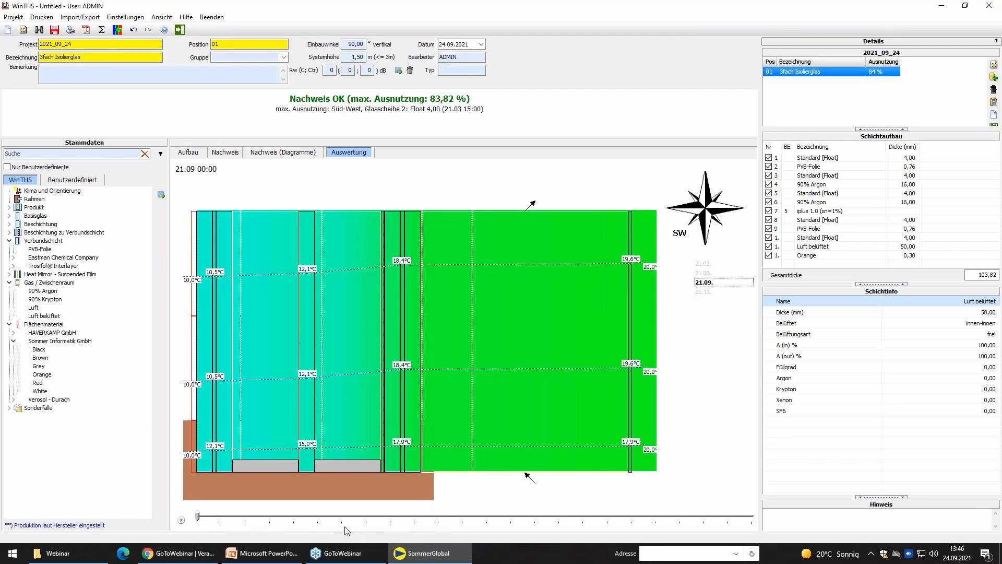
Advance the time of day hour by hour to 16:00 on 21.09. and examine how the layer temperatures develop.
click(199, 518)
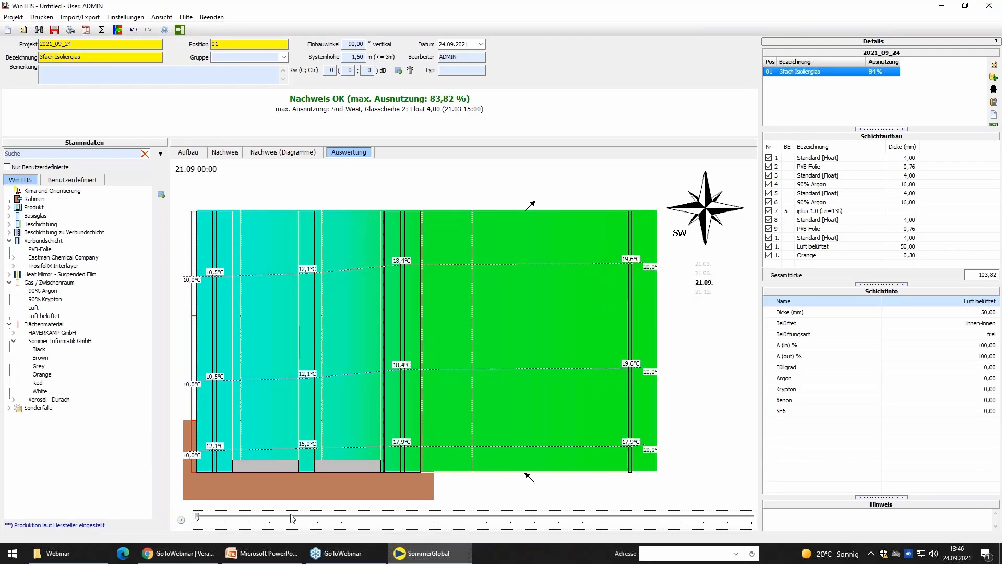
drag(290, 515, 370, 514)
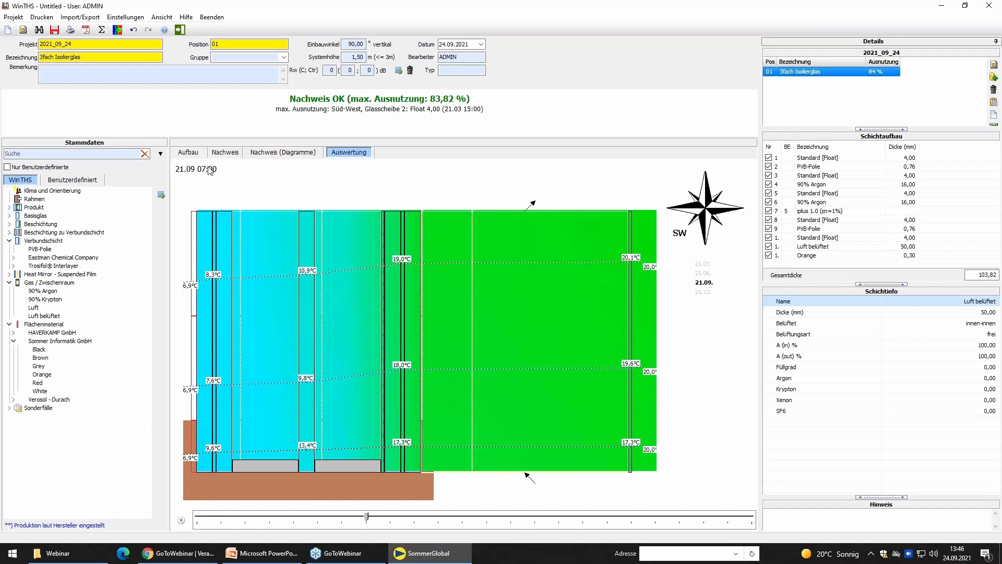
click(370, 516)
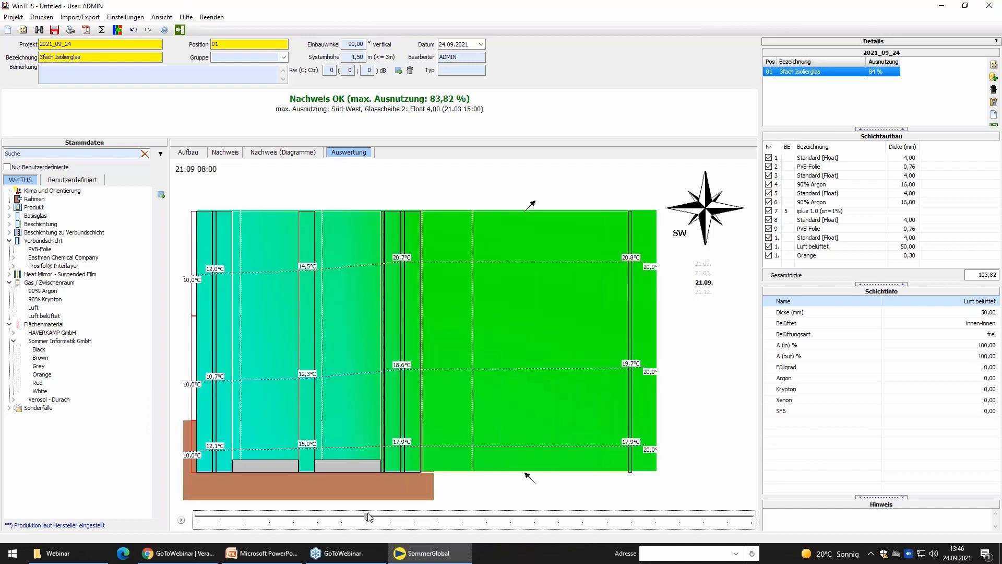
key(Right)
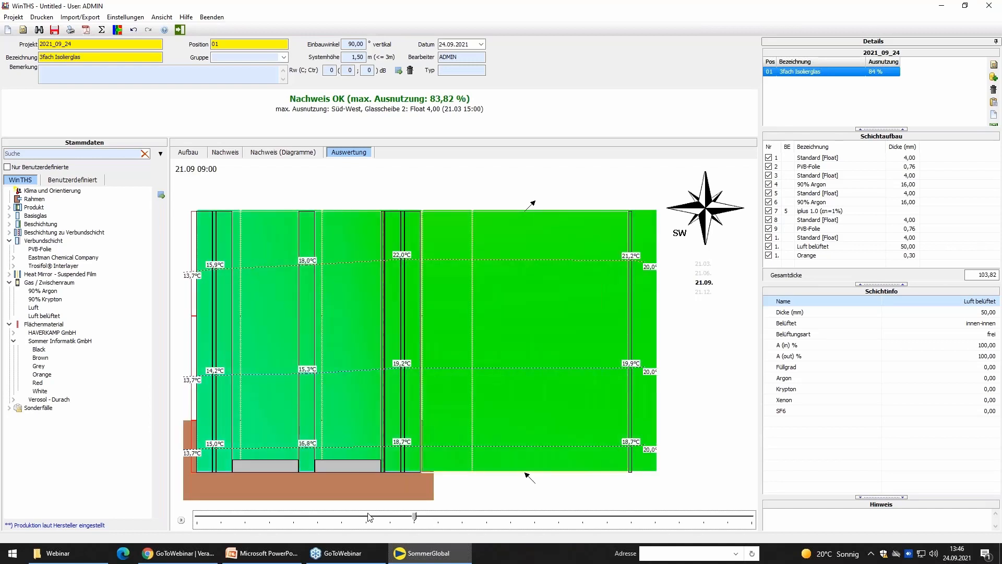
key(Right)
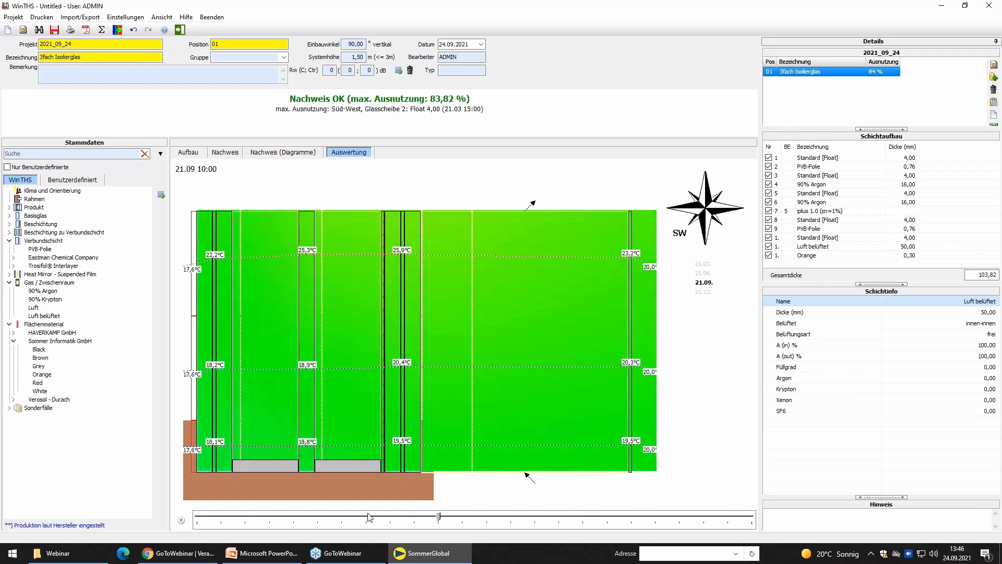
key(Right)
key(Right)
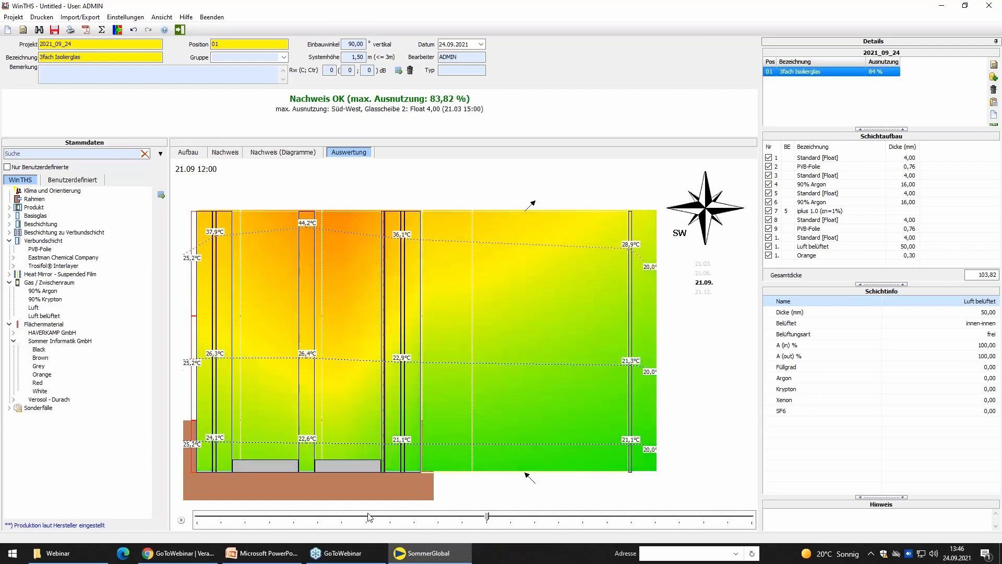
key(Right)
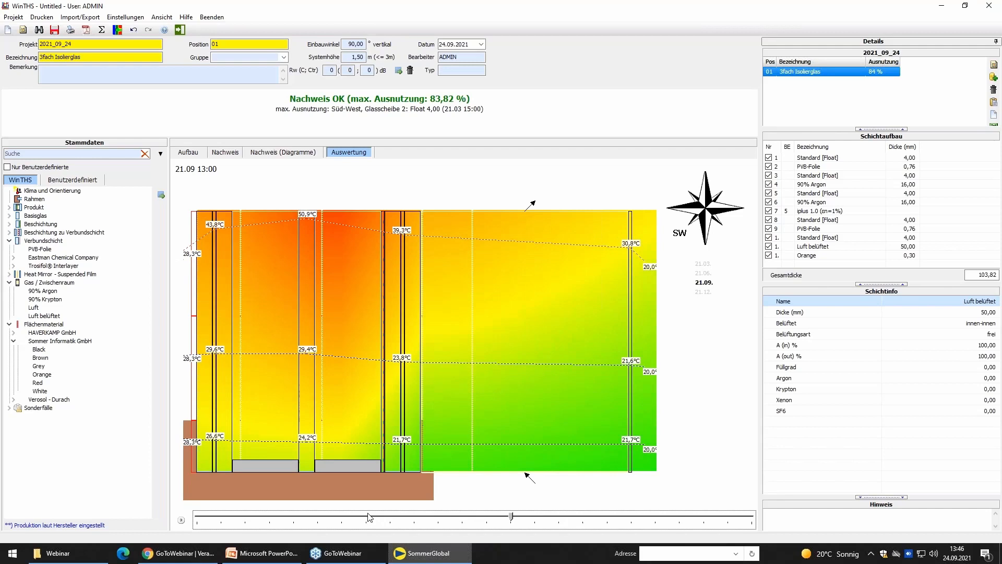
key(Right)
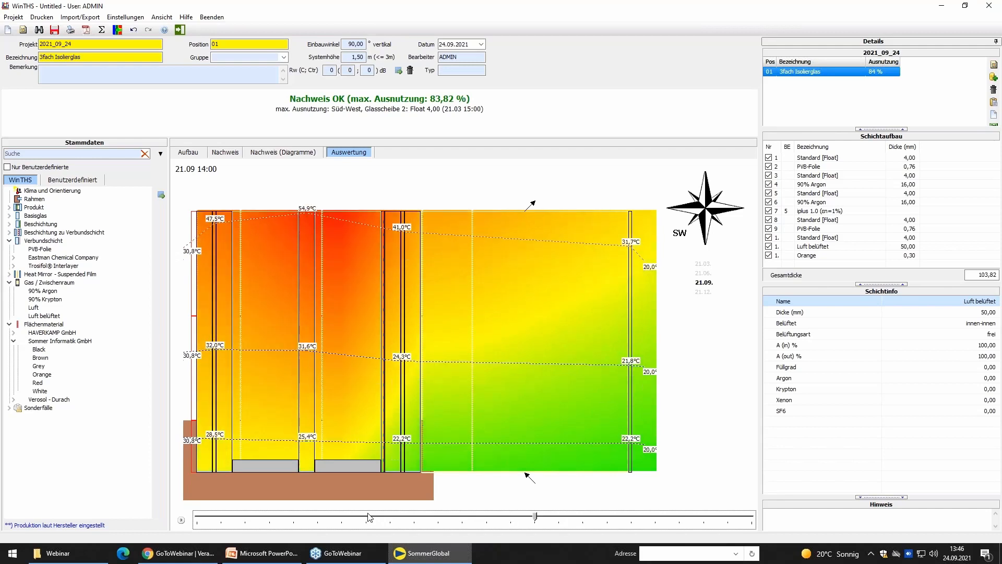
key(Right)
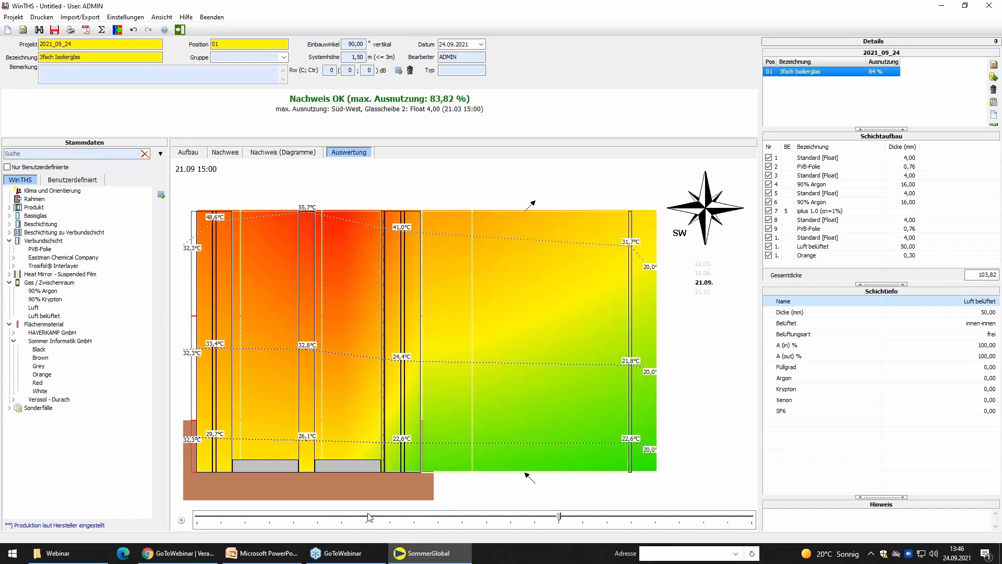
key(Right)
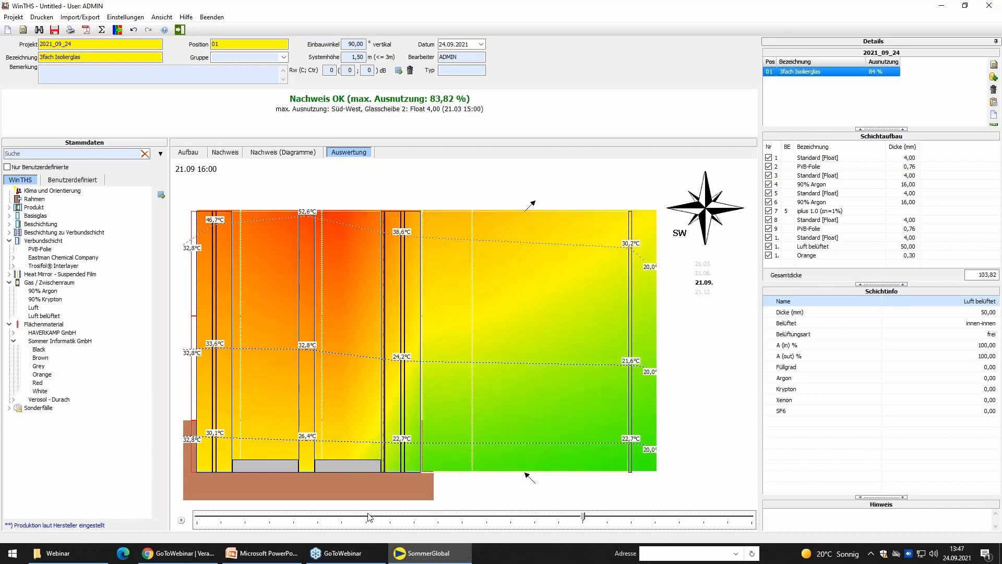
Compare the 15:00 temperature profiles of the glazing for 21.03., 21.06. and 21.09. in the Auswertung.
key(Left)
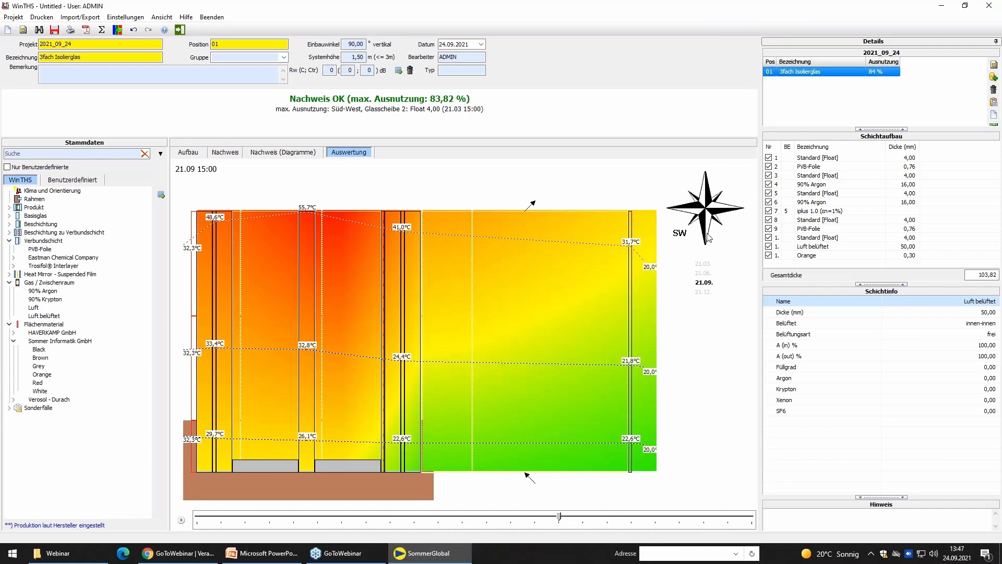
click(710, 265)
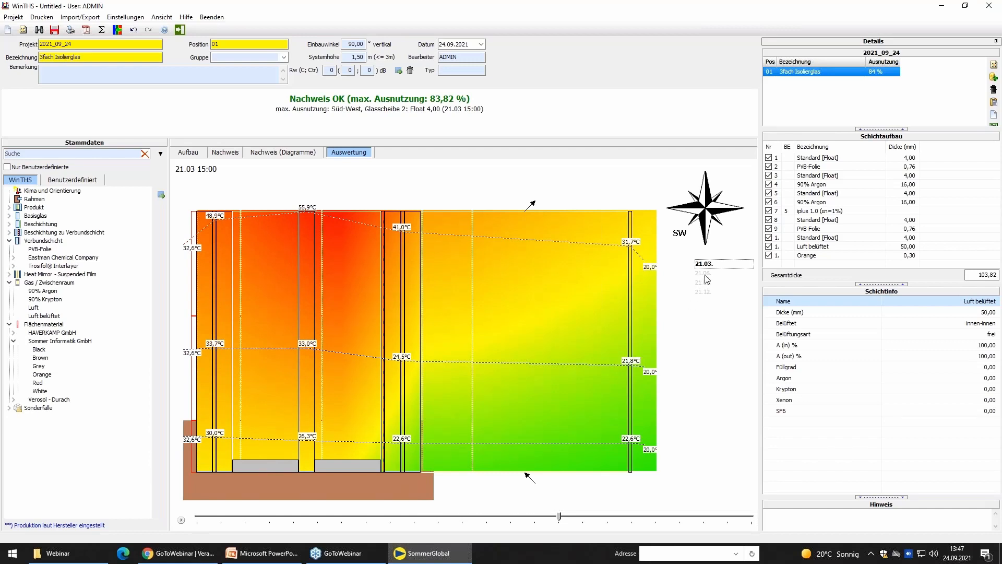
click(705, 274)
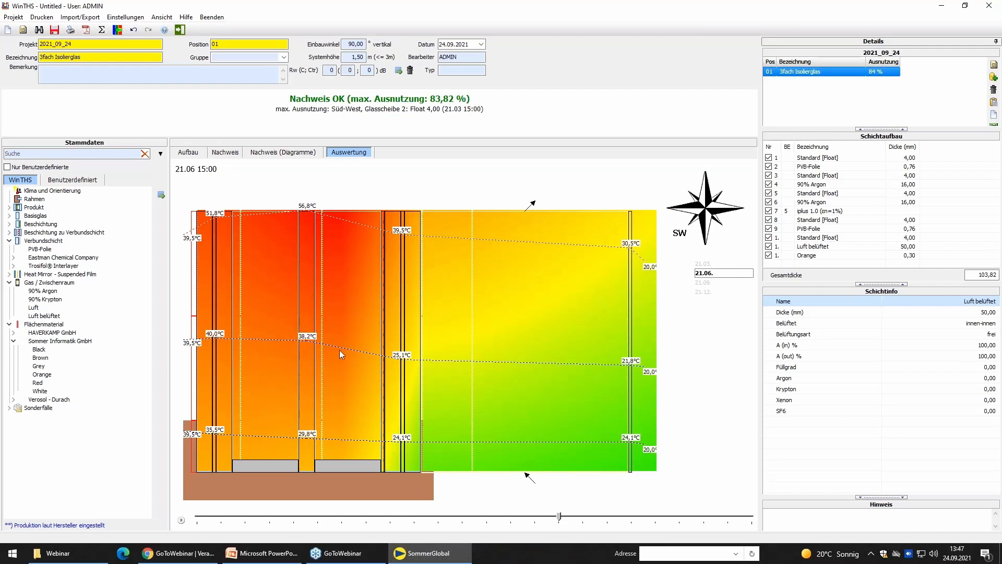
click(705, 284)
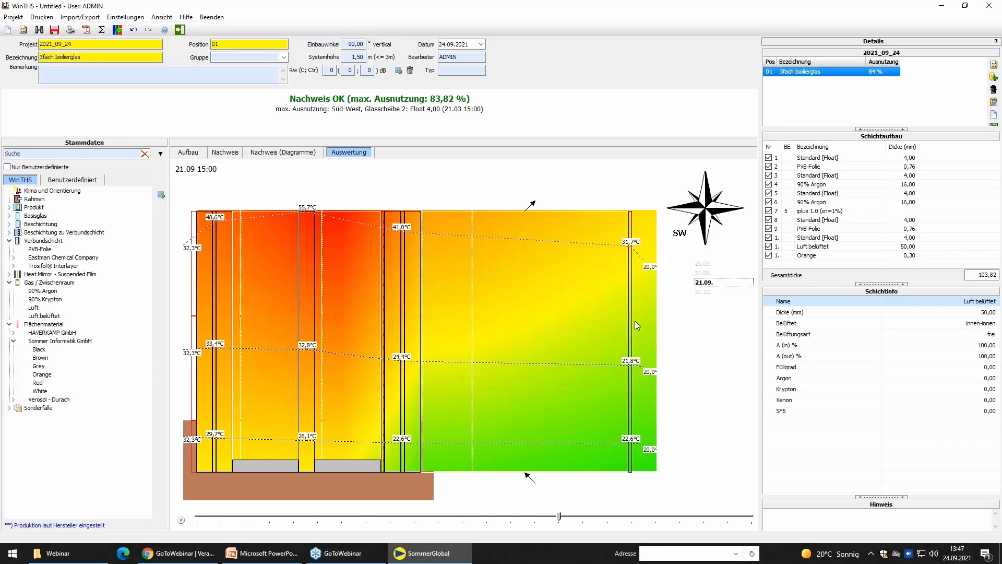
Return to the Aufbau view, save position 01 and copy it as a new position.
click(181, 156)
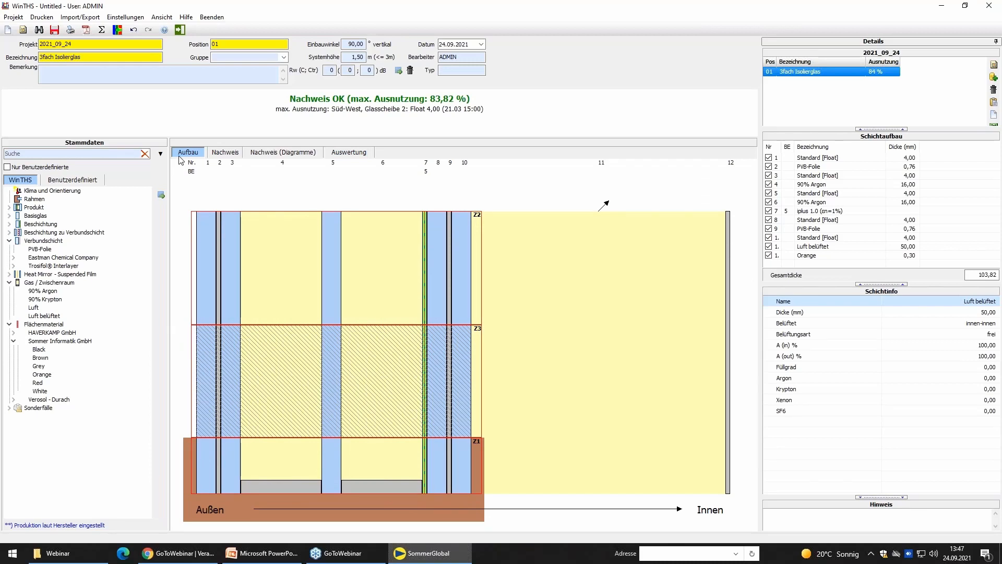
click(55, 31)
click(826, 77)
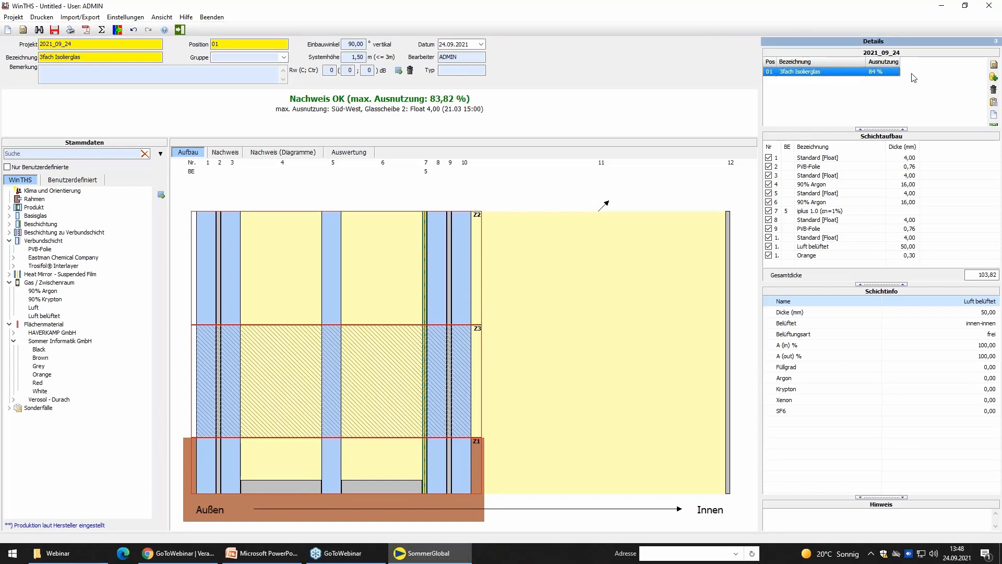
click(994, 78)
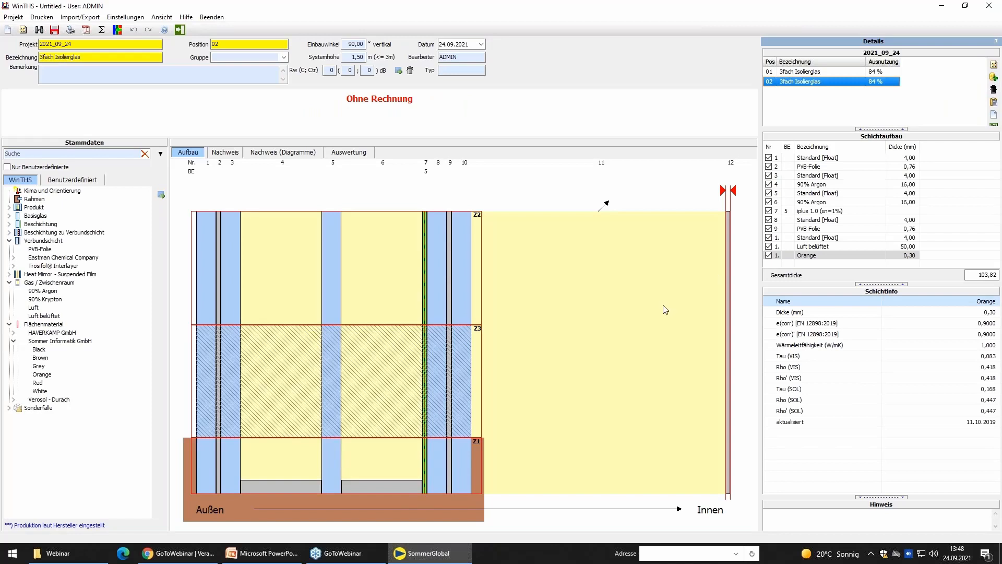
Extend the copied position's Bezeichnung to "3fach Isolierglas Mittelscheibe grün".
click(87, 57)
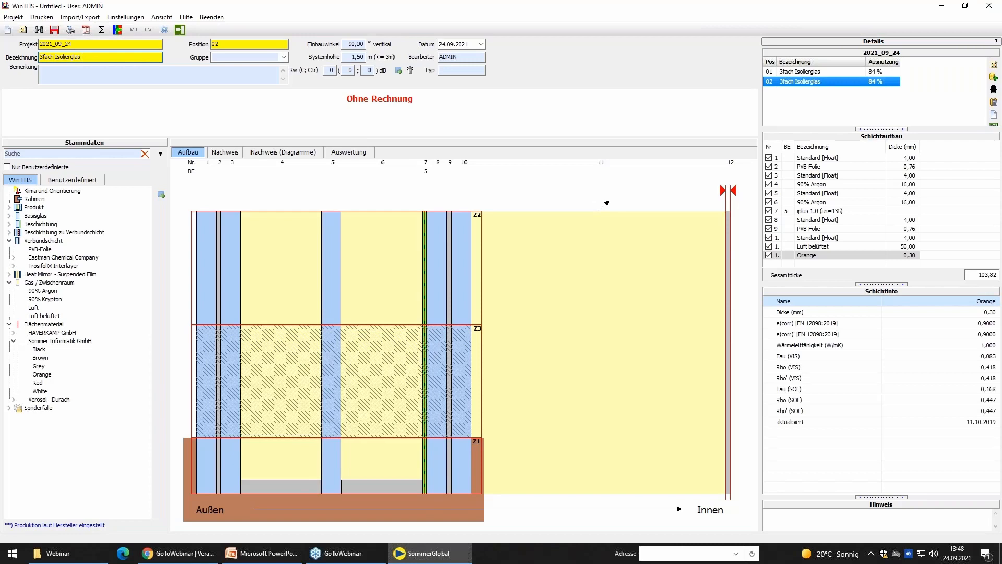
text(Mittelscheibe grün)
Replace the Standard float middle pane with Planibel grün from the AGC Interpane base glasses, between the two argon gaps.
click(332, 272)
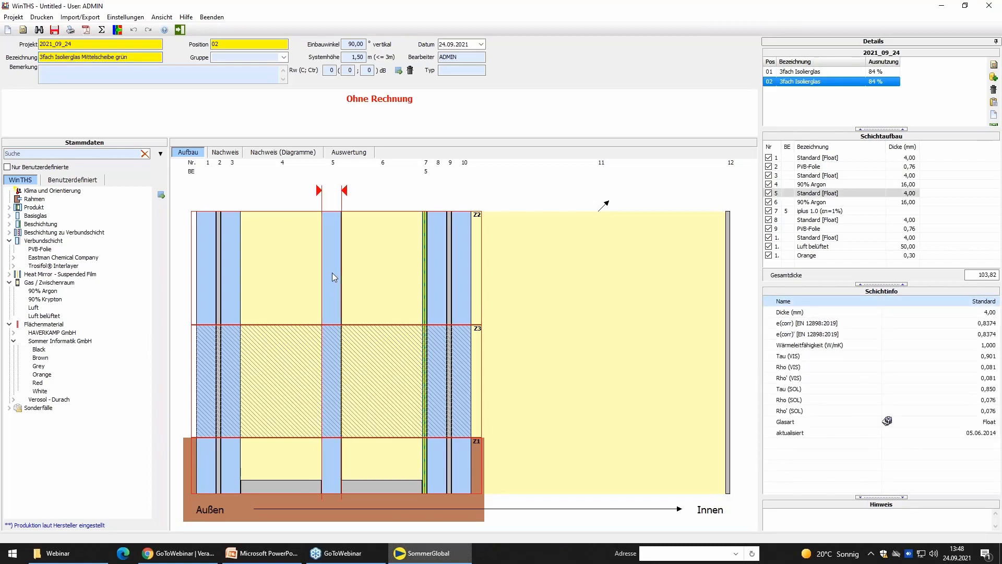
right_click(332, 272)
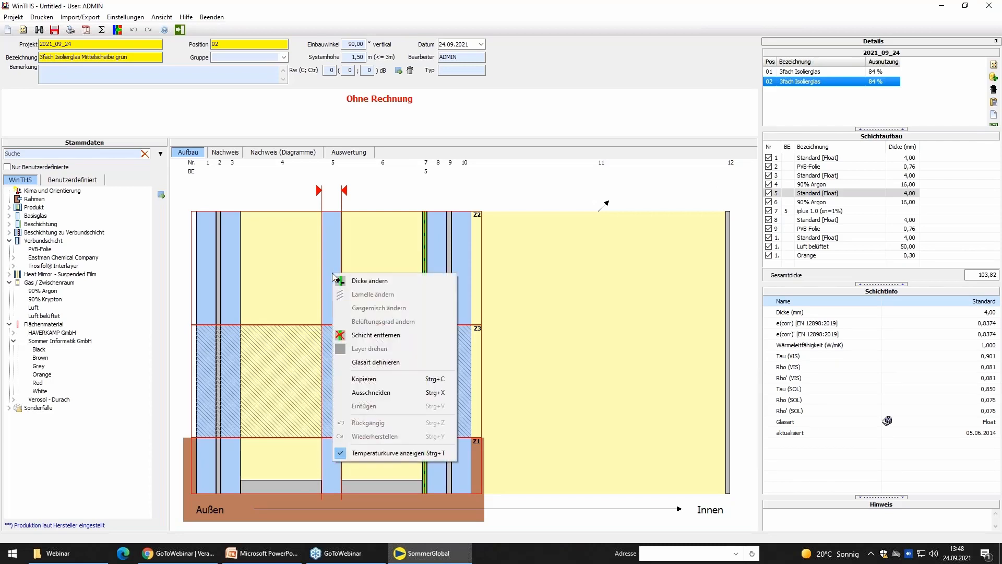
click(397, 339)
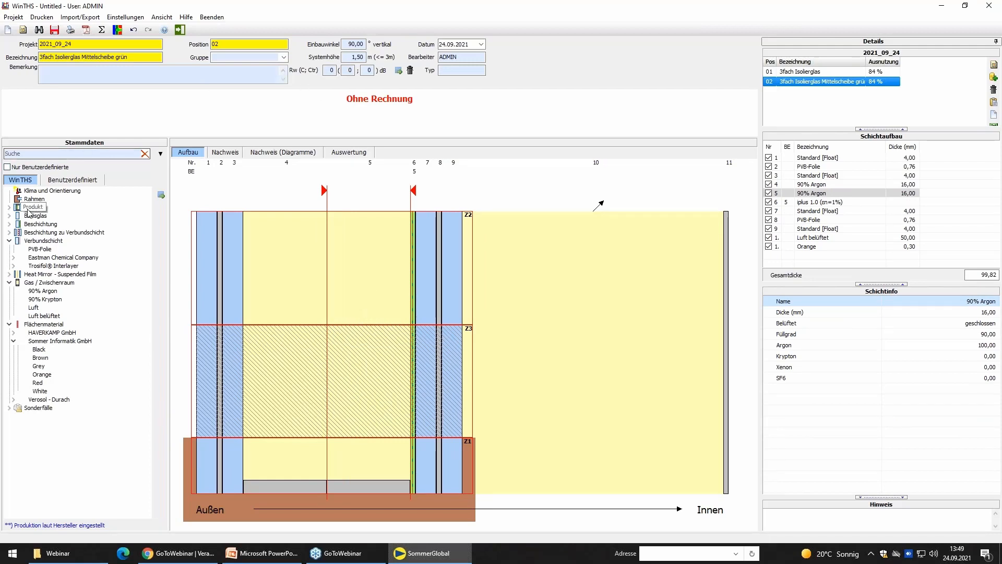
click(9, 215)
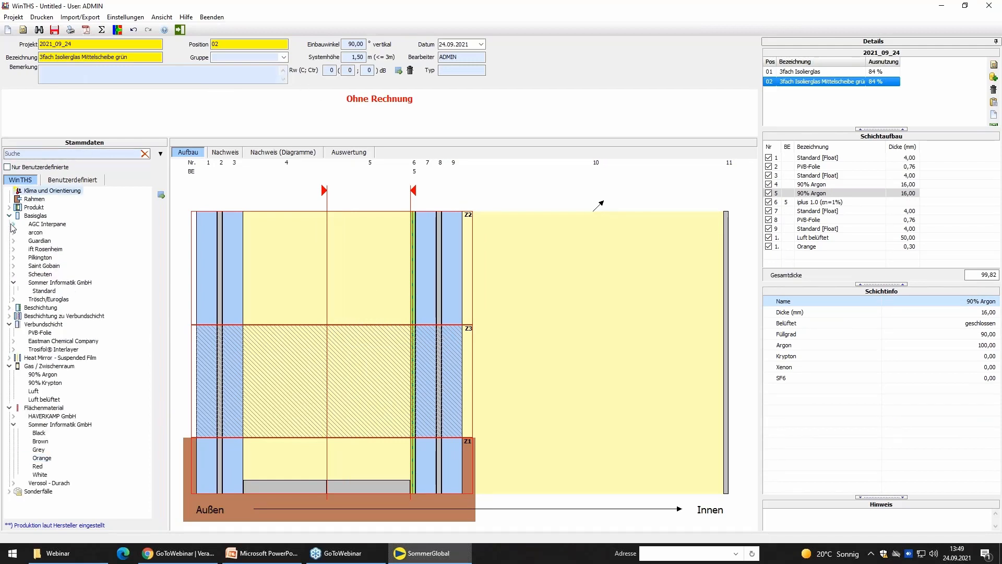
click(13, 224)
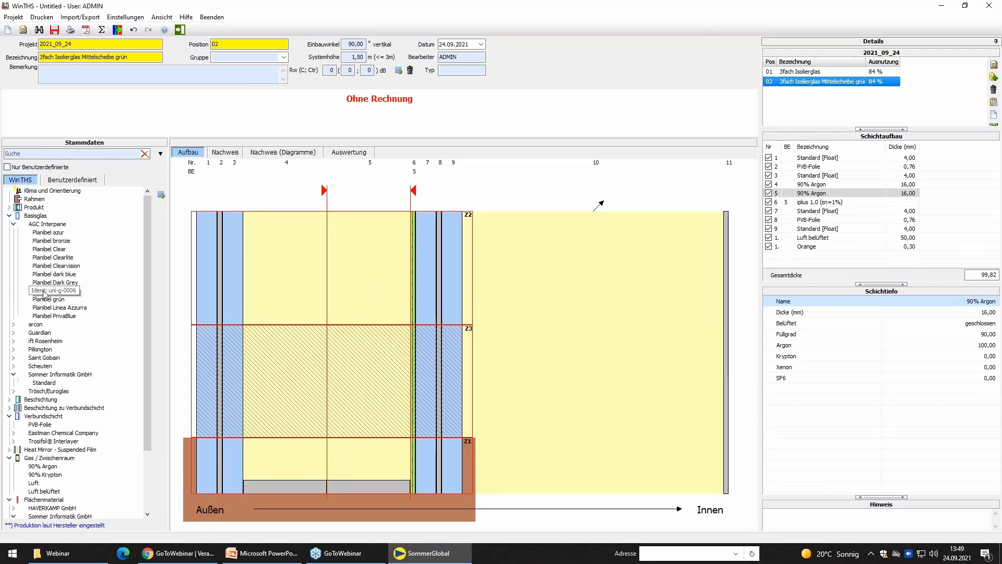
mouse_move(47, 302)
mouse_down()
mouse_move(291, 325)
mouse_move(329, 317)
mouse_up()
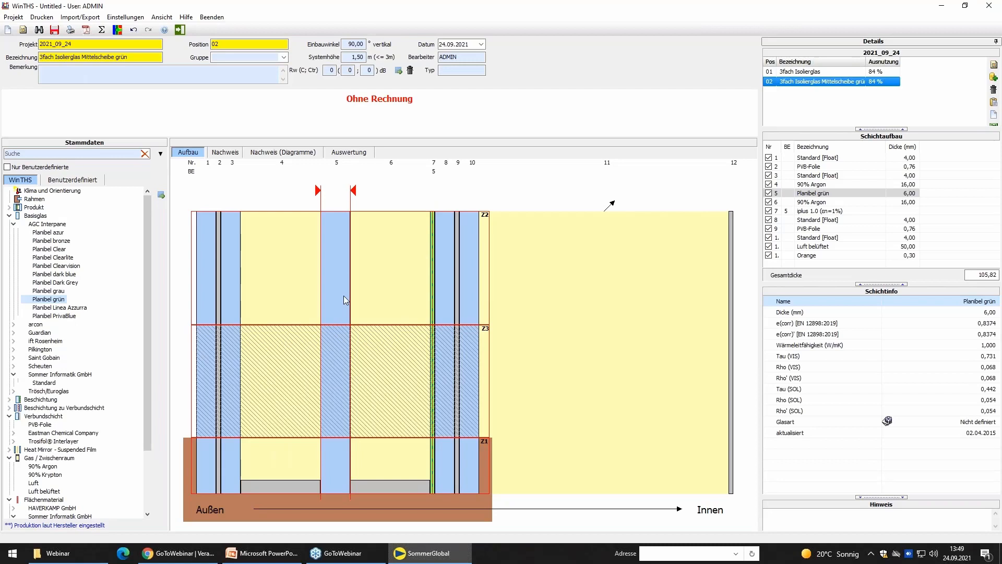
Set the Planibel grün middle pane's thickness to 4 mm and run the thermal stress calculation.
click(344, 296)
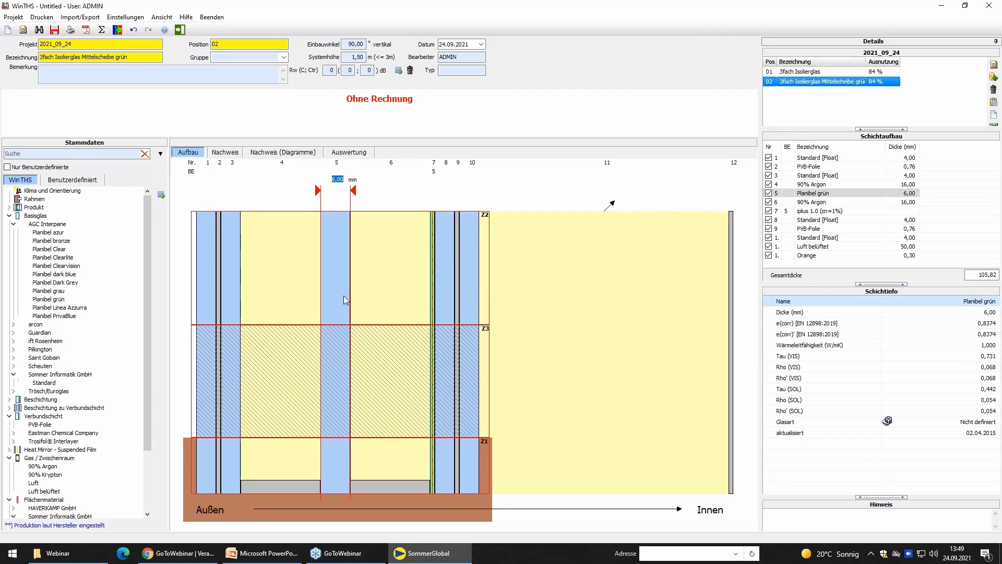
text(4)
key(Return)
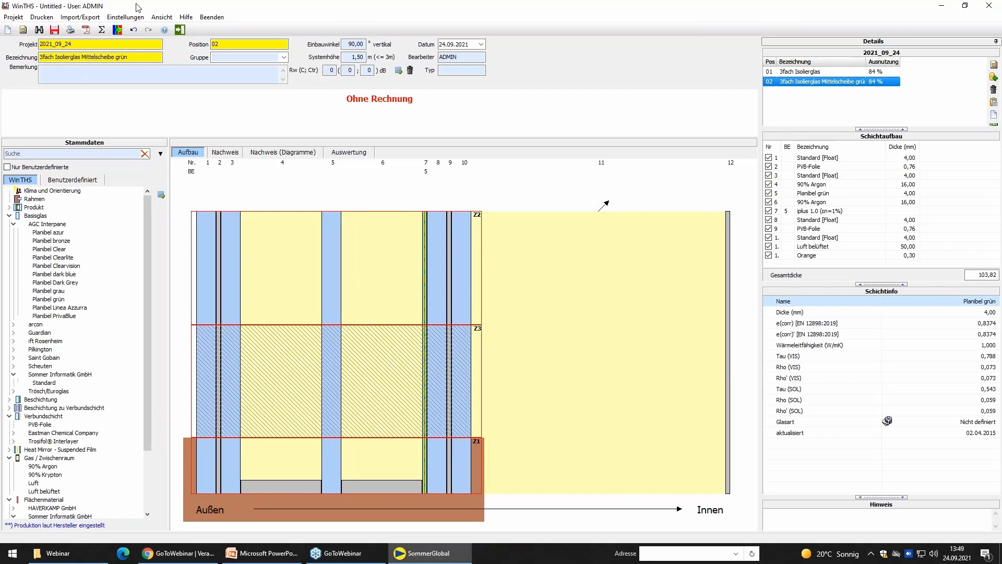
click(102, 30)
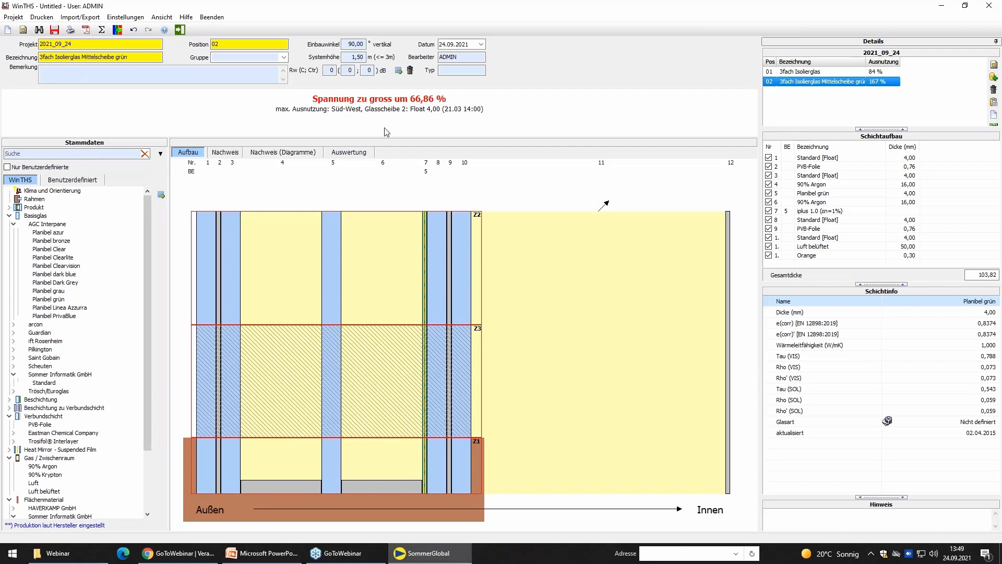
Examine the Nachweis report for the green middle pane variant, including layer temperatures, boundary conditions, stress comparison and each pane's utilisation.
click(225, 155)
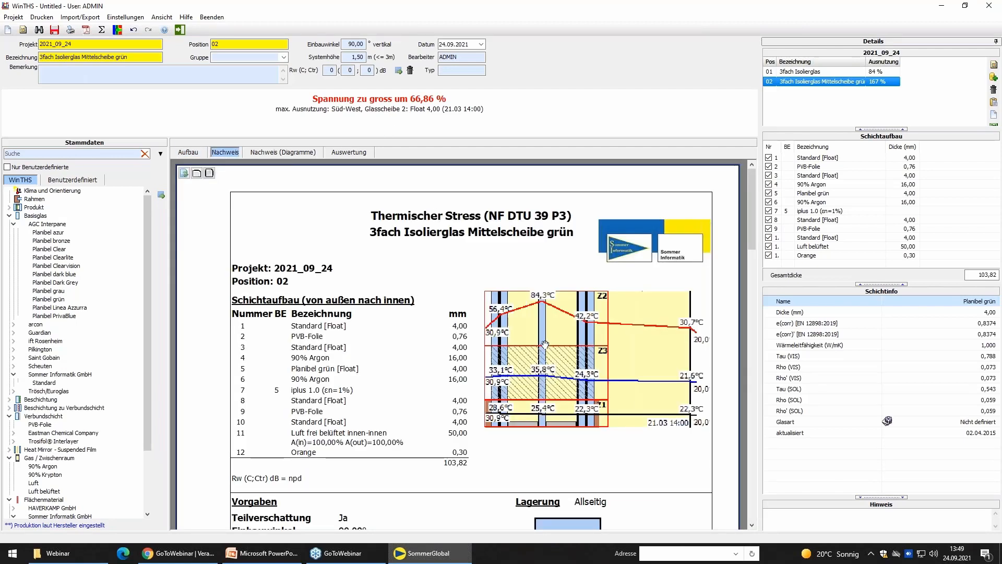
scroll(542, 270, down, 1)
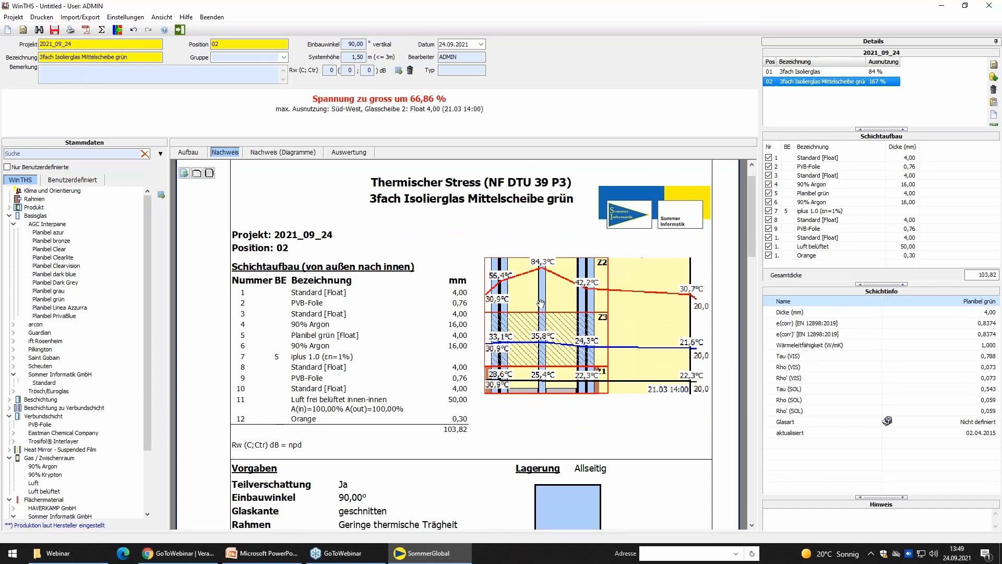
scroll(588, 264, down, 6)
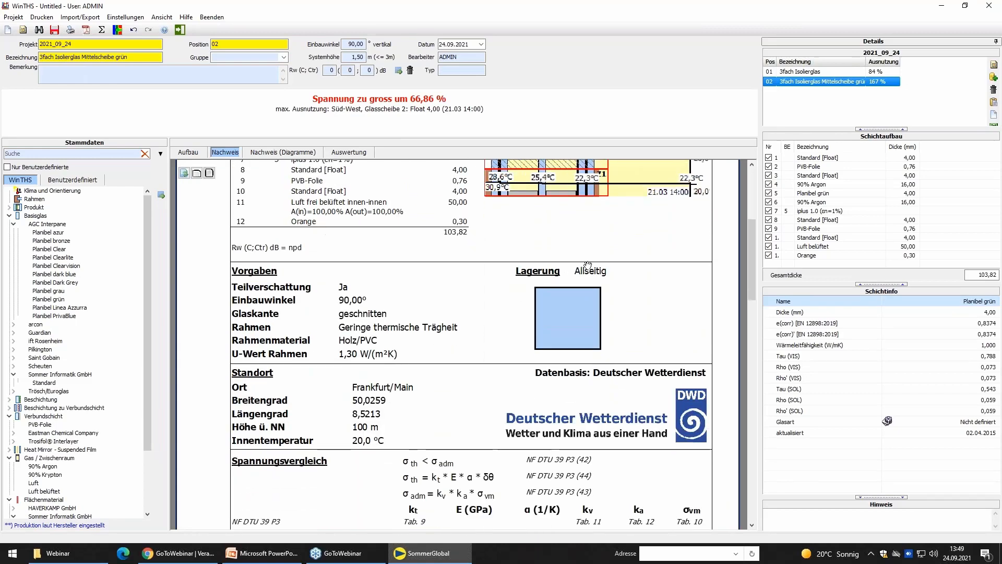
scroll(588, 264, down, 1)
scroll(578, 469, down, 2)
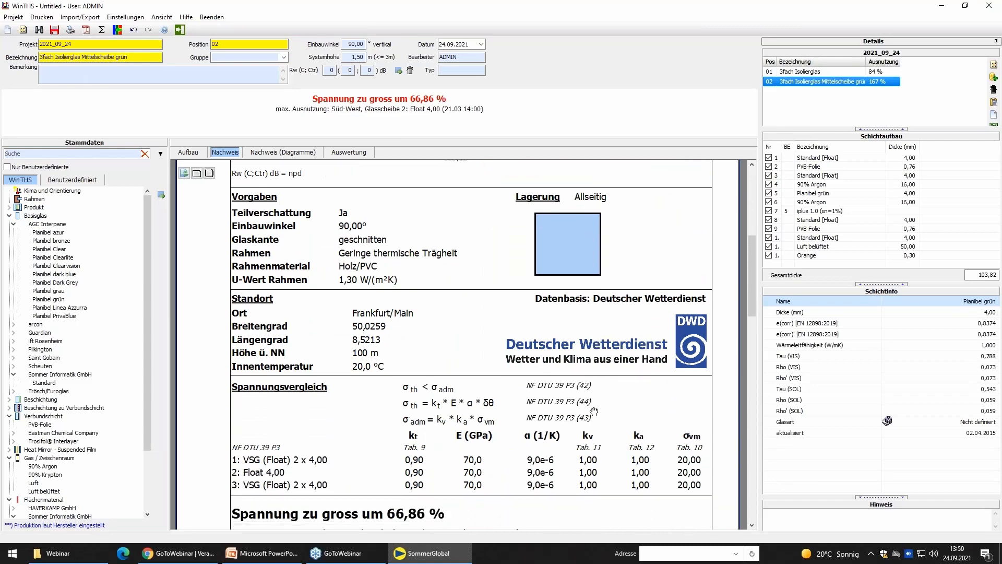
scroll(506, 462, down, 4)
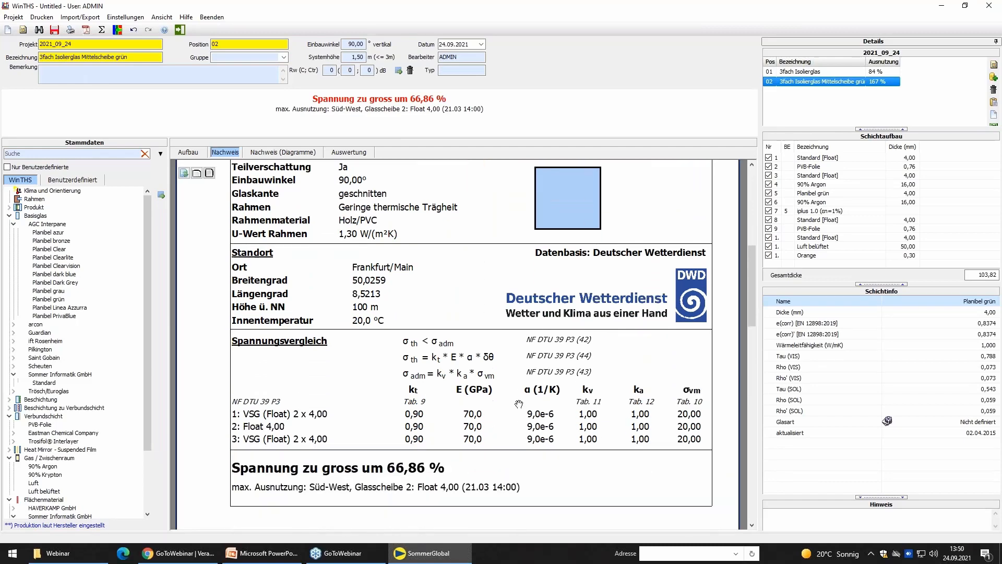
scroll(534, 301, down, 5)
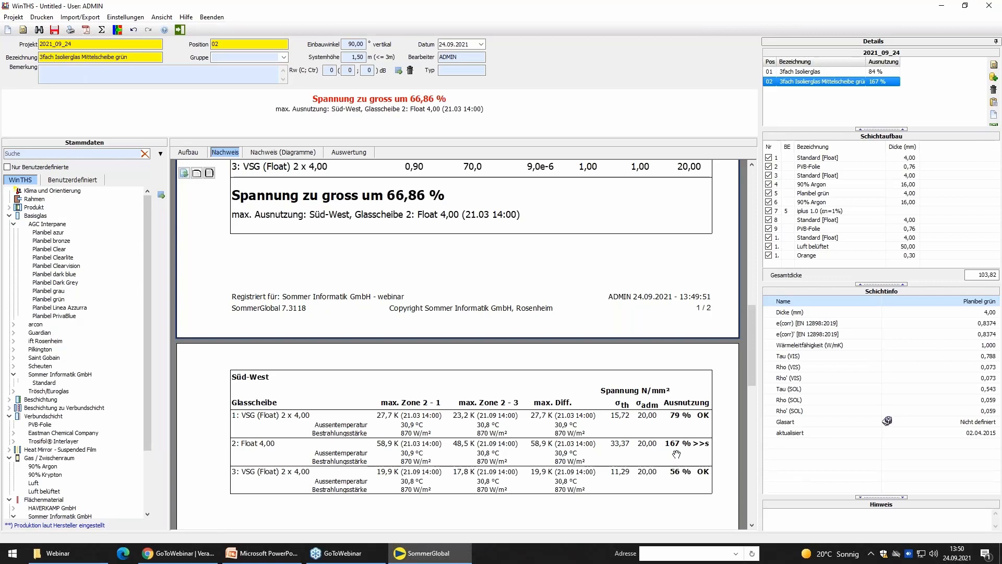
scroll(554, 269, up, 2)
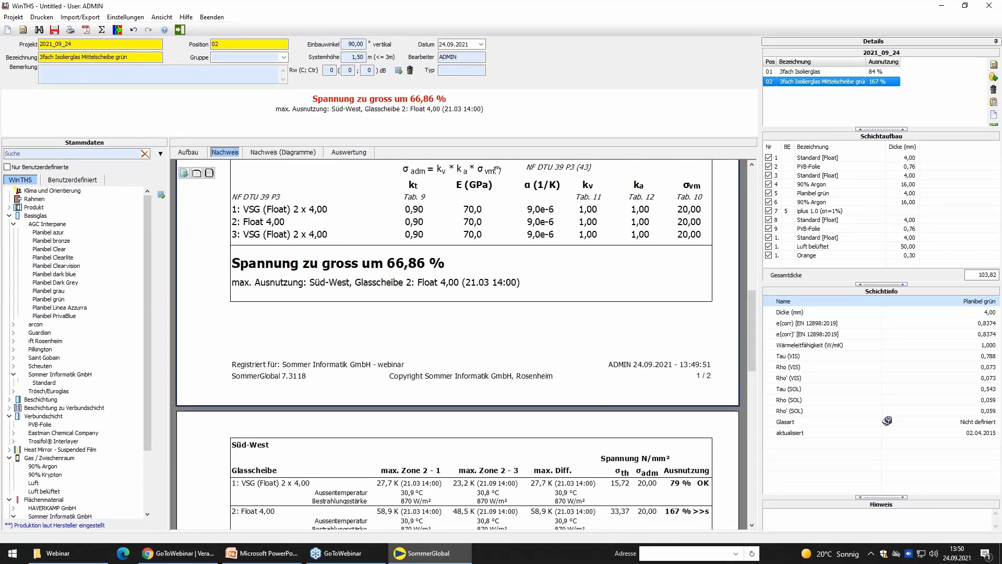
Play the Auswertung temperature profile through the day for 21.09. and set the time to 15:00.
click(350, 153)
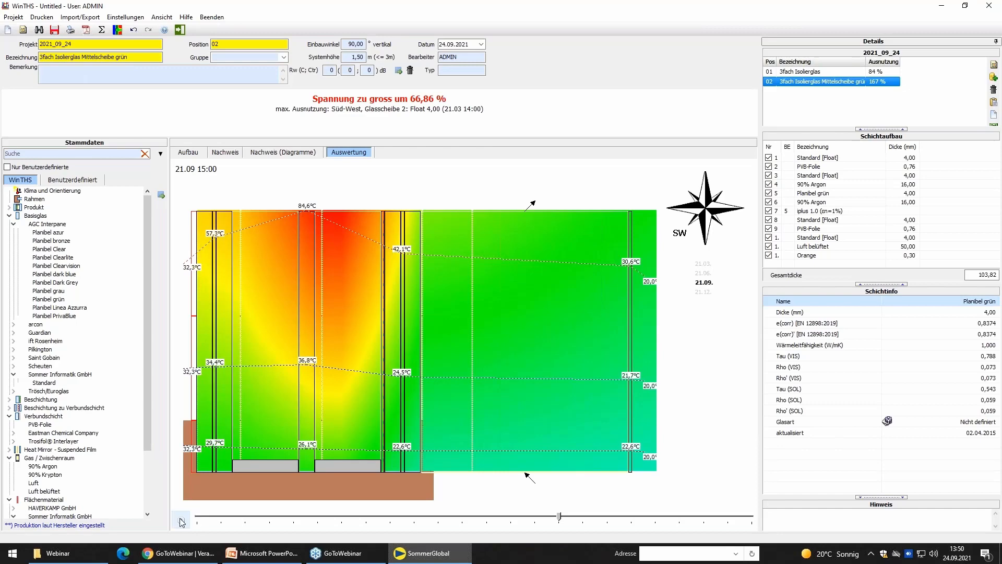
click(181, 522)
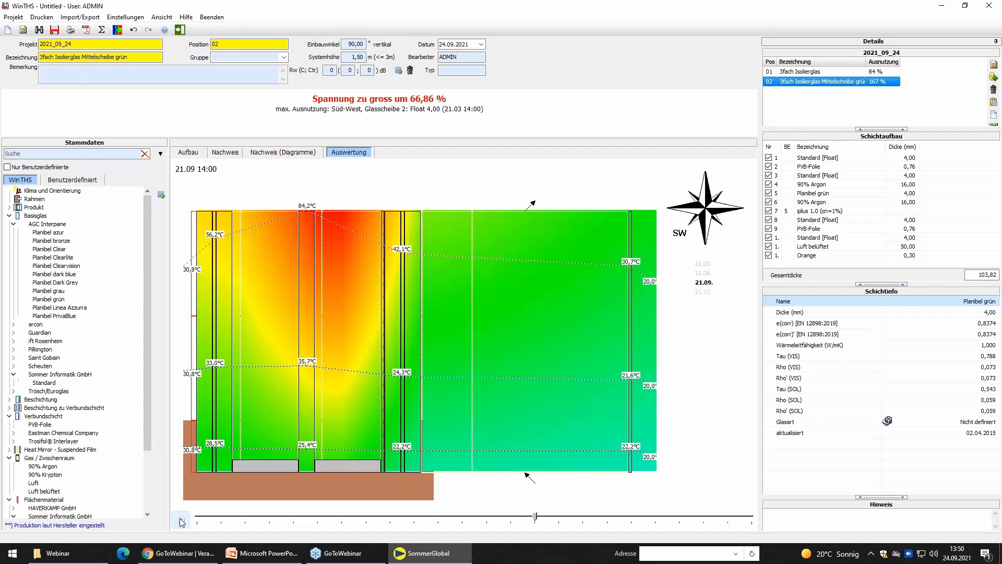
click(558, 522)
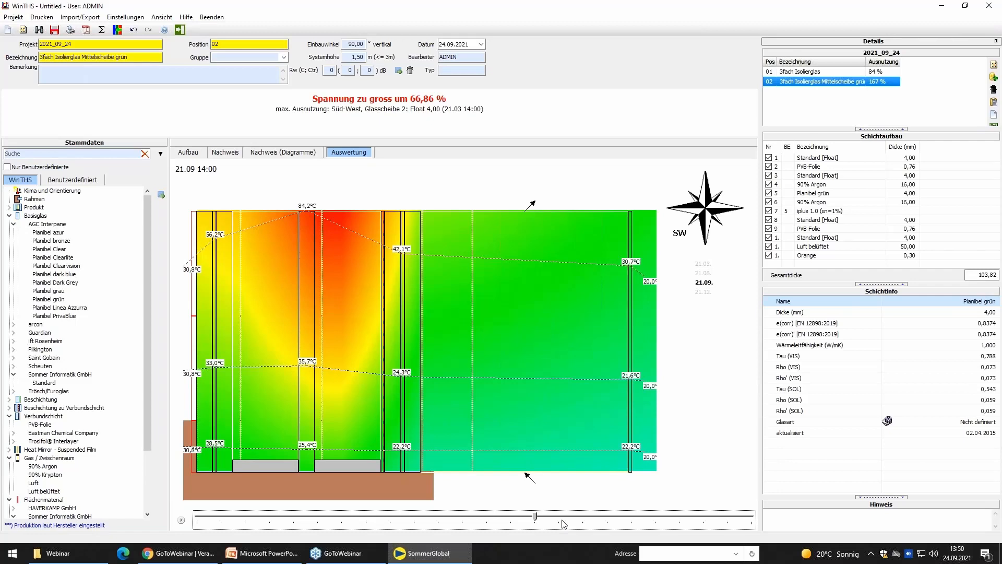
click(563, 523)
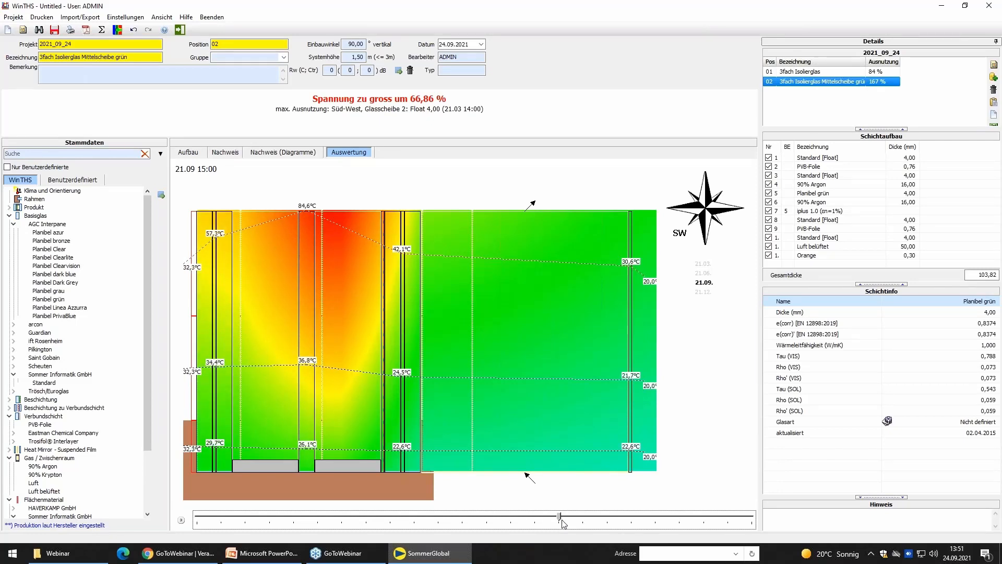
Check the outer pane in the Aufbau and review the stresses and utilisation of the three panes in the Nachweis.
click(193, 152)
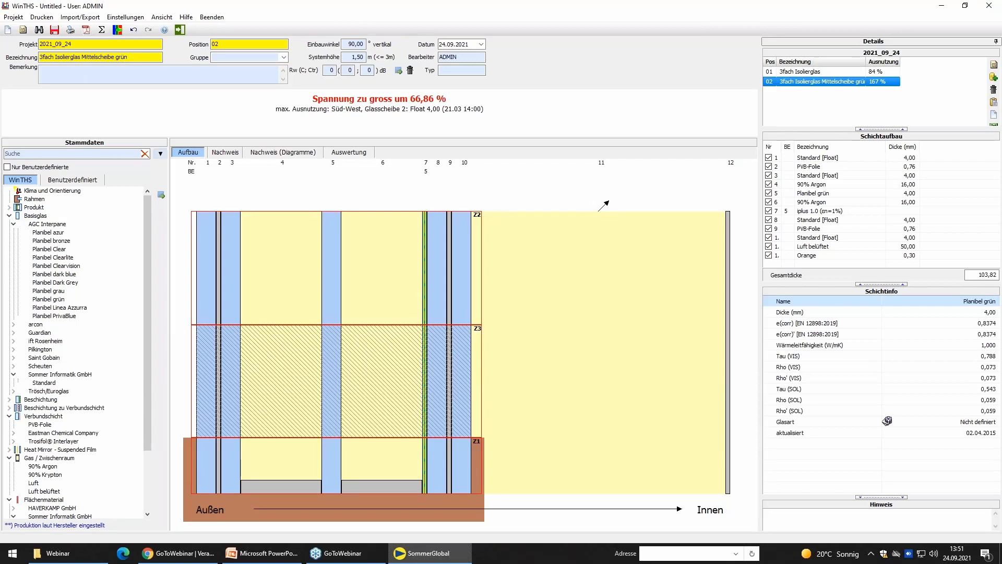
click(205, 246)
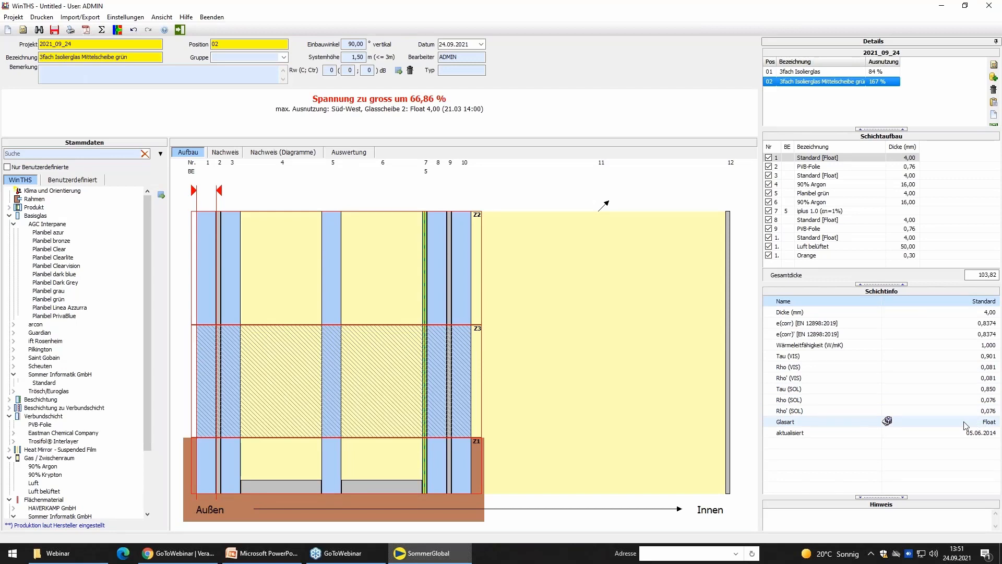
click(225, 152)
scroll(637, 398, down, 5)
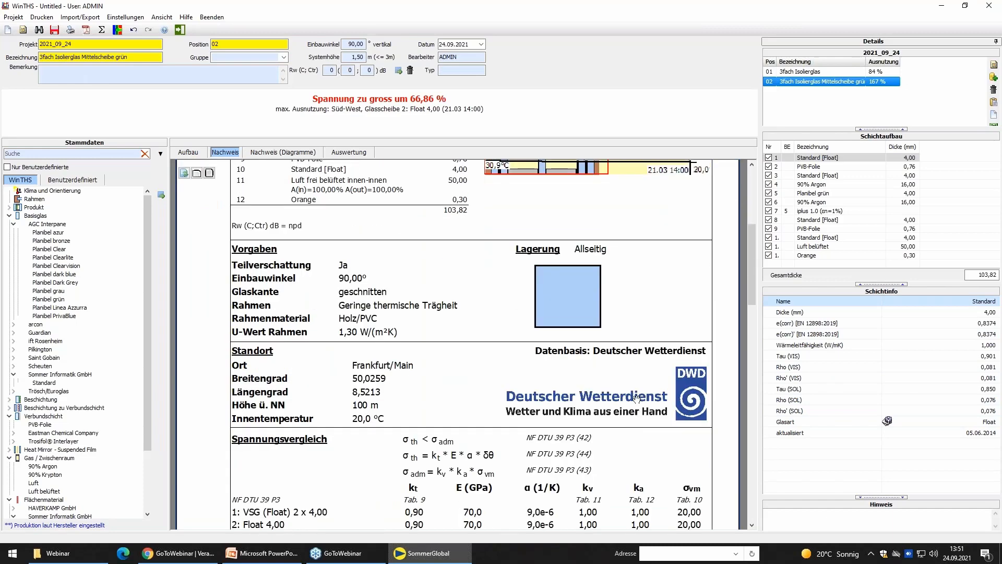
scroll(637, 398, down, 10)
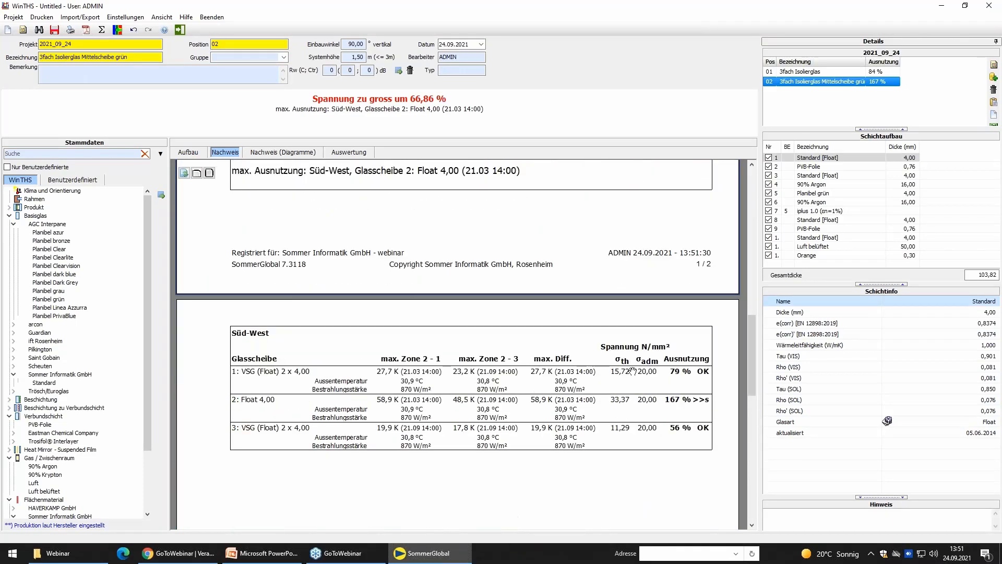
scroll(660, 475, up, 2)
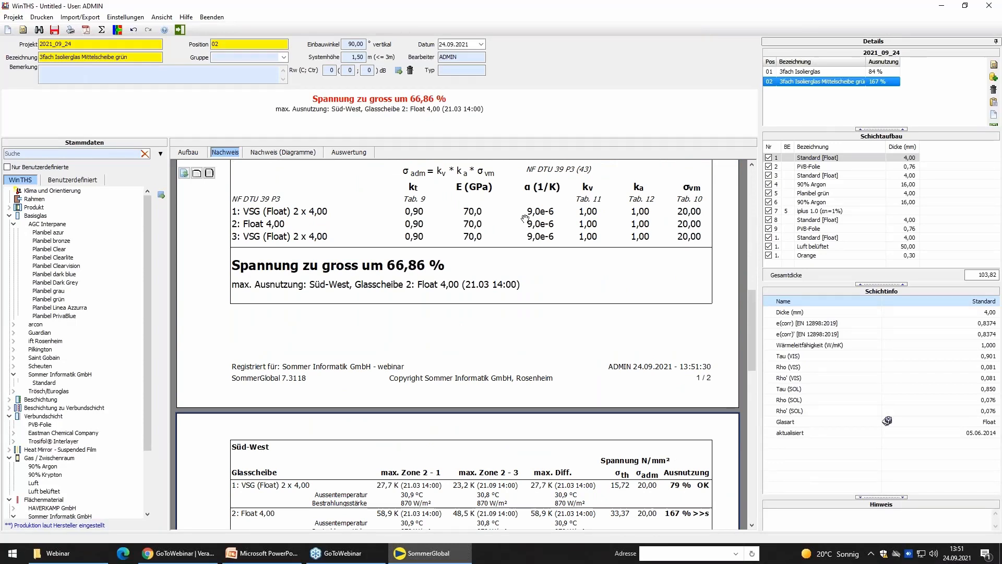
Define the Planibel grün middle pane's glass type as ESG (Float) without heat soaking and recalculate the thermal stress.
click(188, 151)
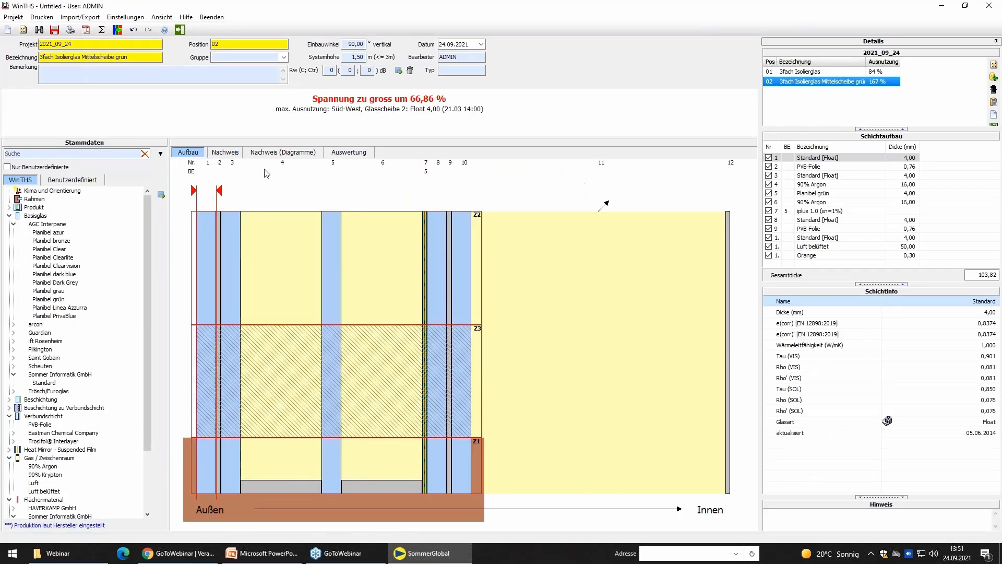
click(327, 221)
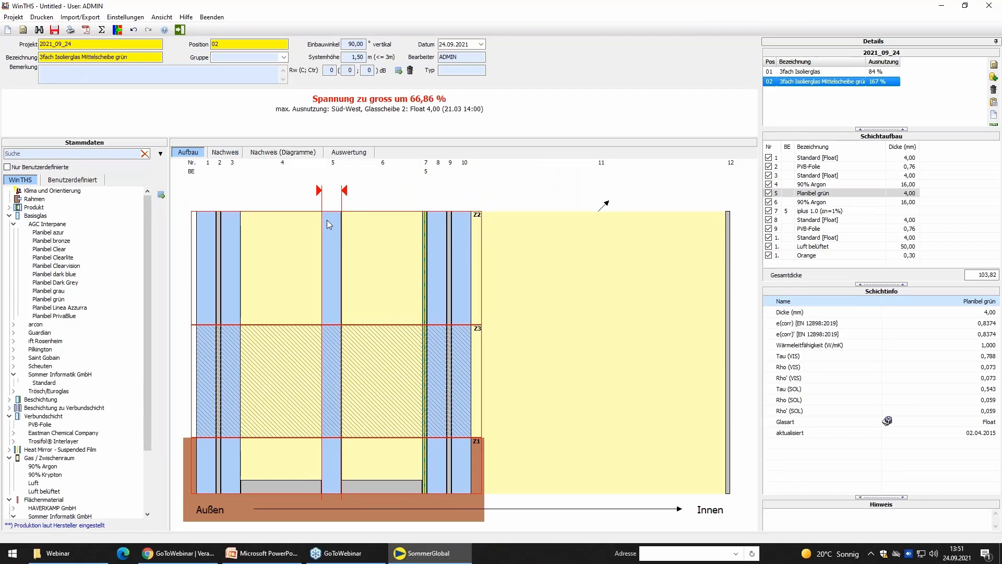
right_click(332, 283)
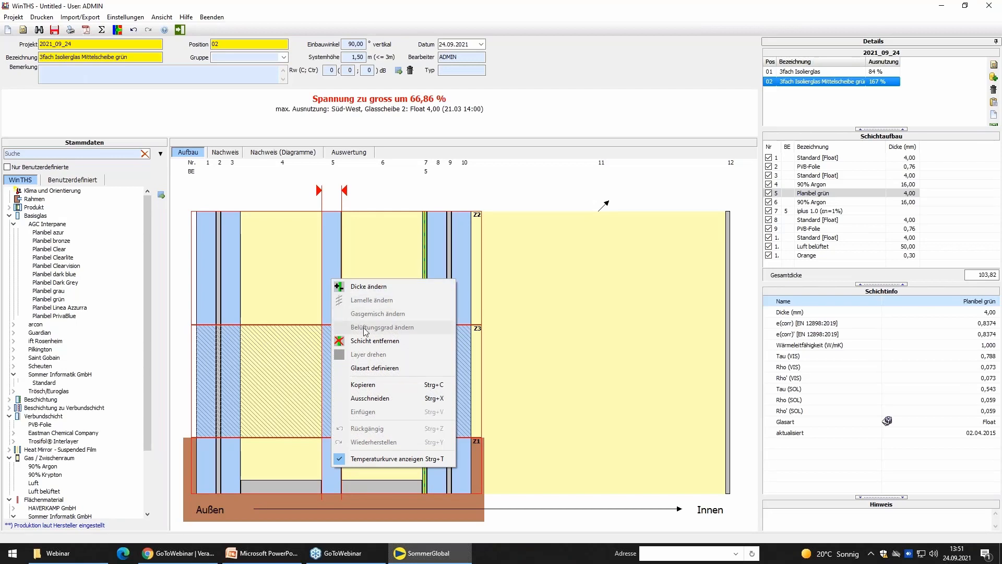
click(392, 367)
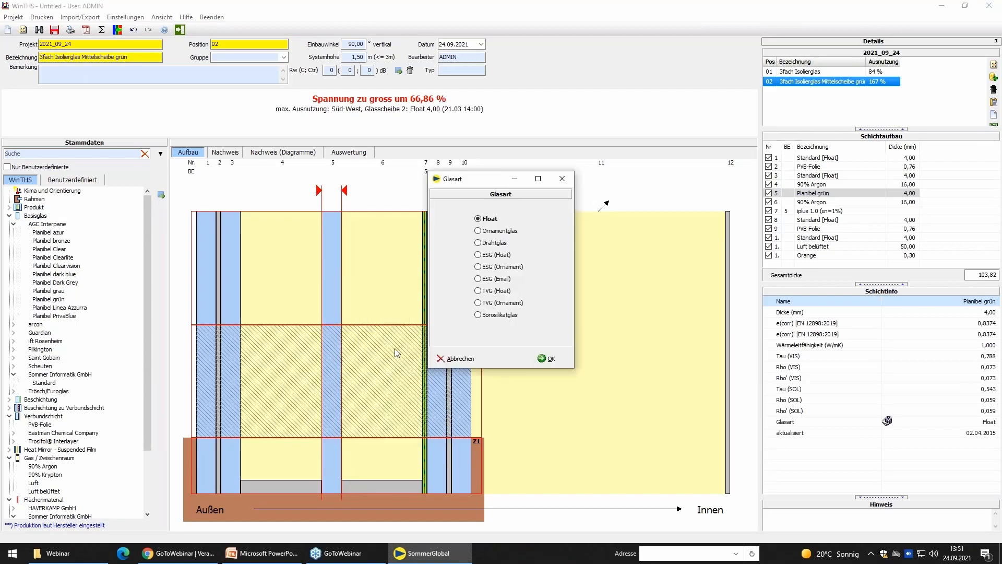
click(481, 279)
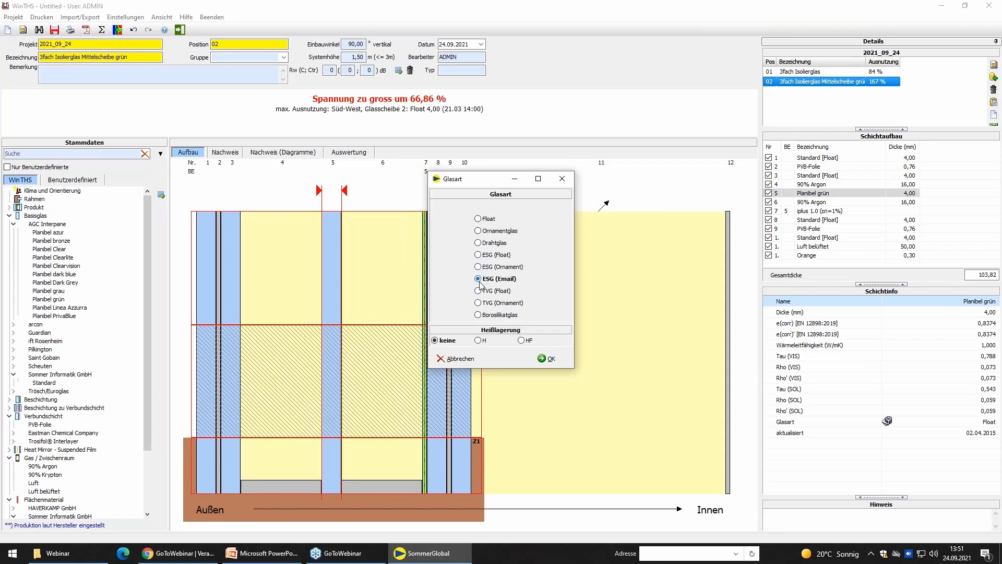
click(483, 255)
click(551, 359)
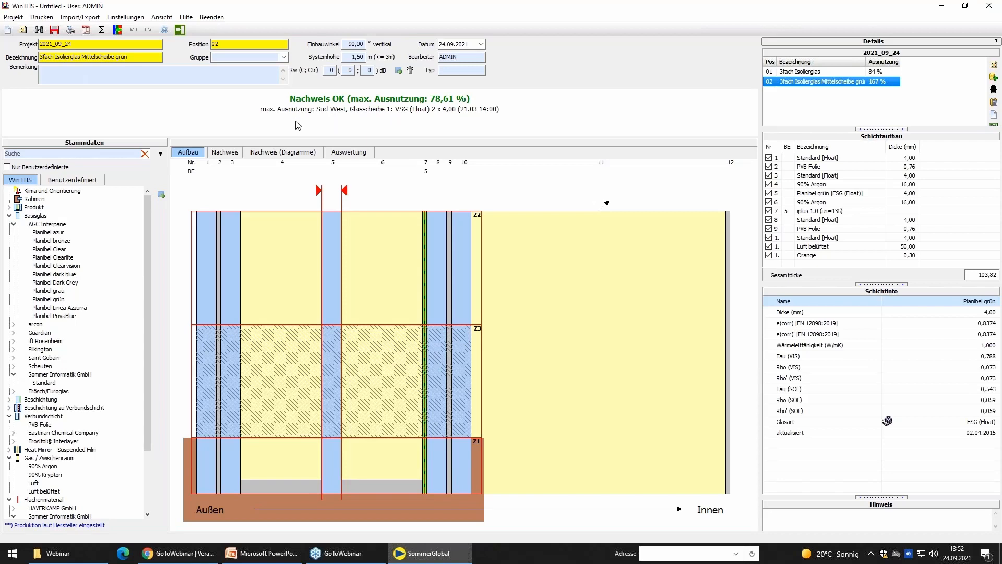
Review the permissible stresses and each pane's utilisation in the Nachweis report for the ESG middle pane.
click(233, 153)
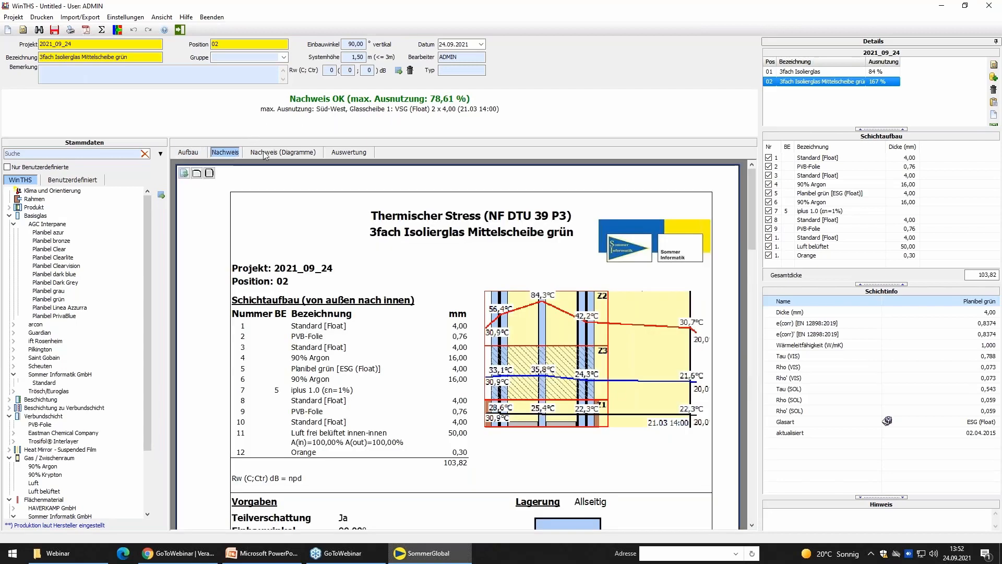
scroll(585, 434, down, 5)
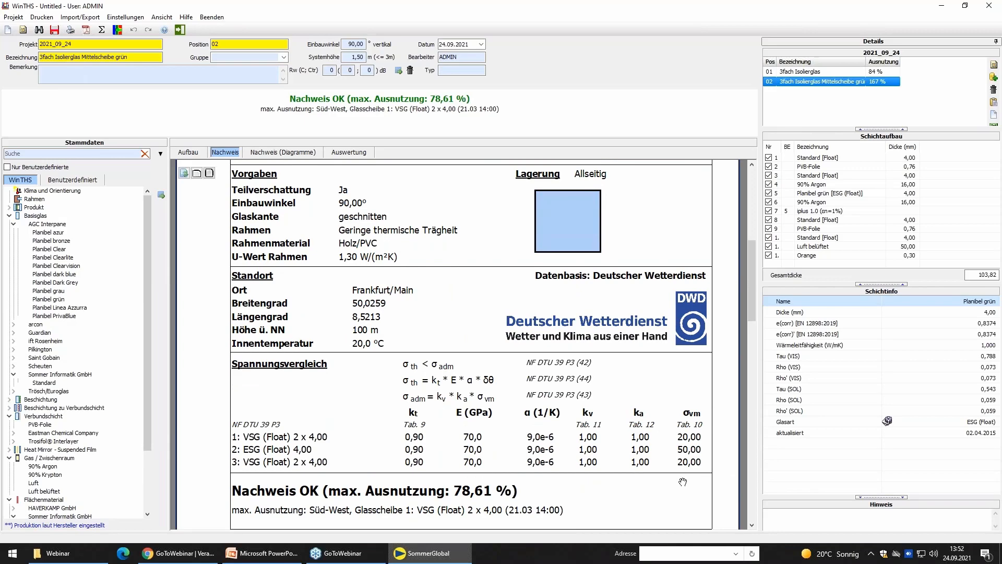
scroll(679, 496, down, 4)
scroll(680, 504, down, 1)
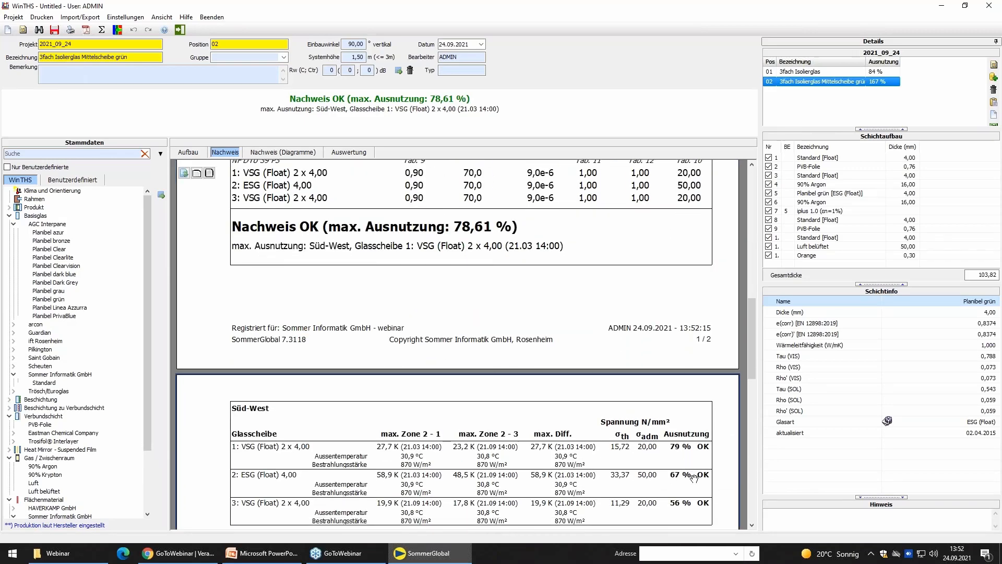
Change the middle pane's glass type to TVG (Float), recalculate the thermal stress, and save and close the position.
click(189, 154)
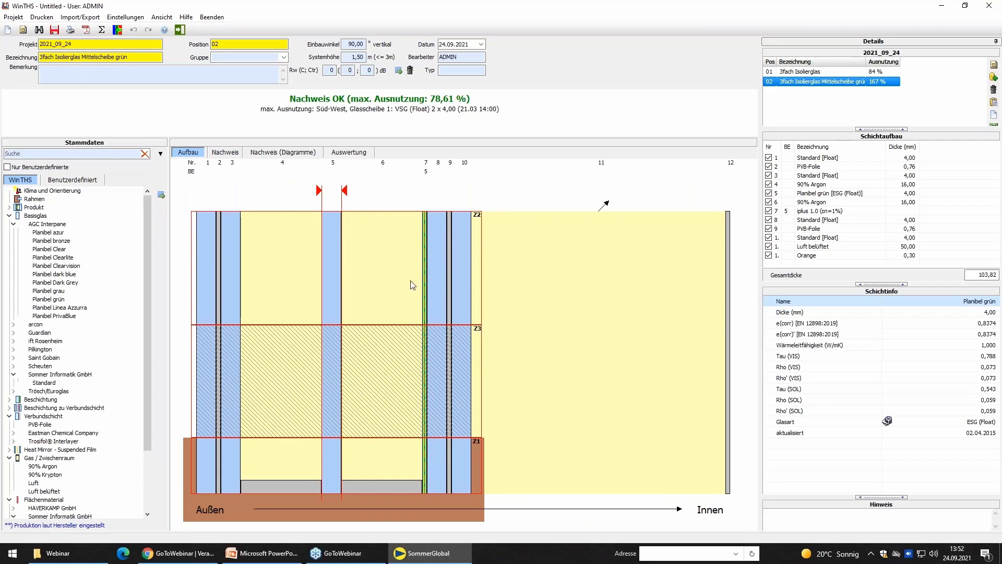
right_click(335, 235)
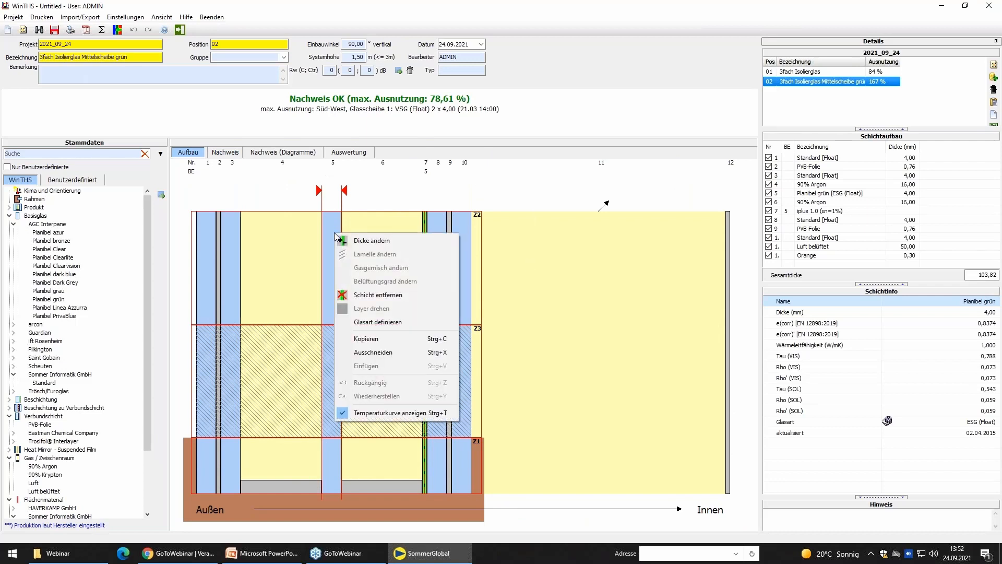
click(375, 323)
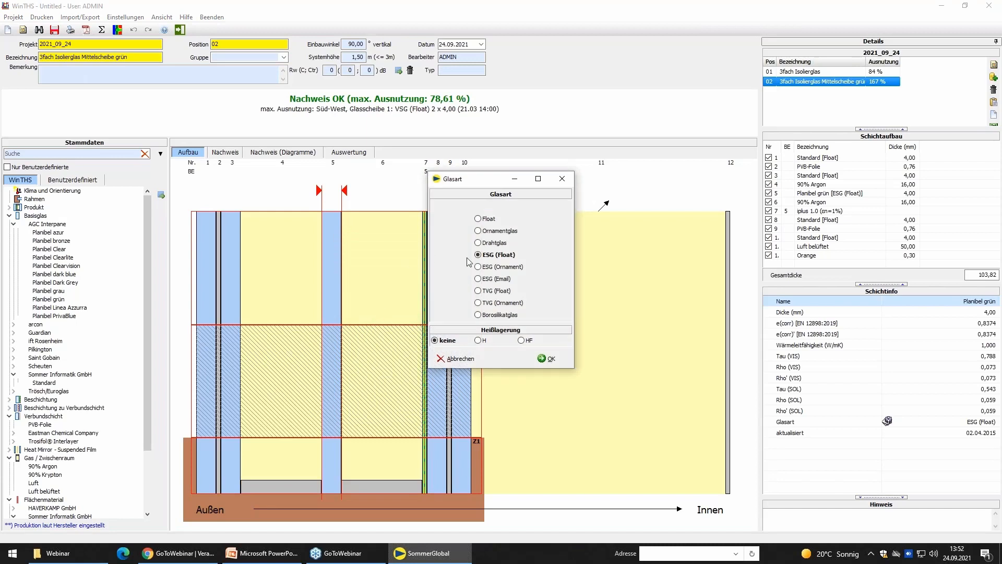
click(488, 293)
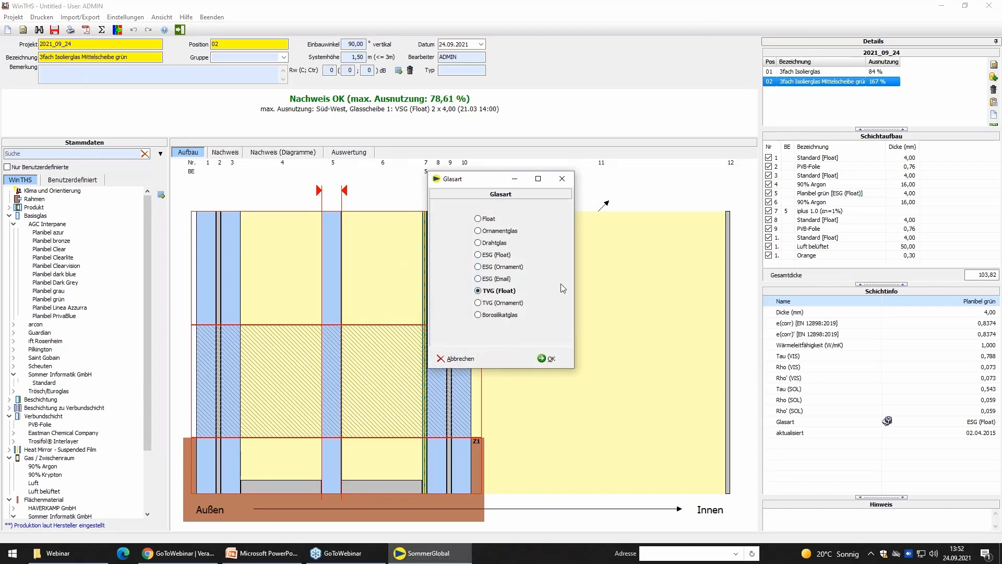
click(548, 359)
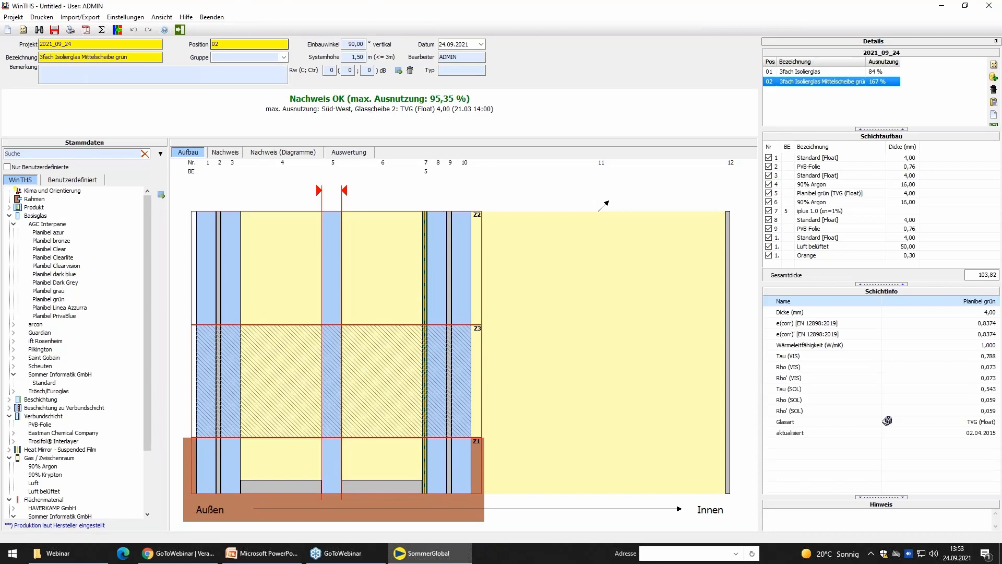
click(54, 30)
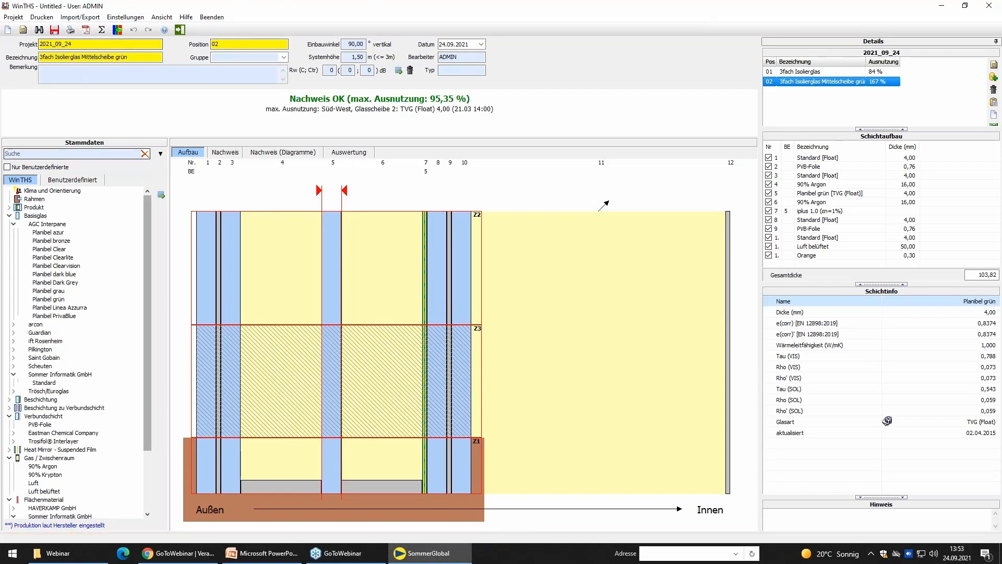
click(181, 30)
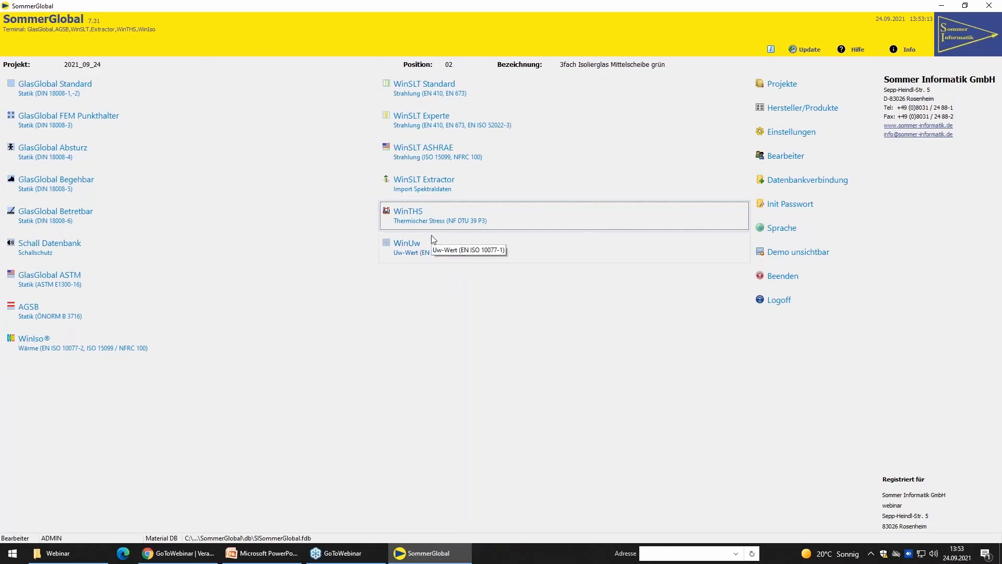
Open the position in GlasGlobal Standard, check its Aufbau and run the static calculation to DIN 18008-2.
click(49, 91)
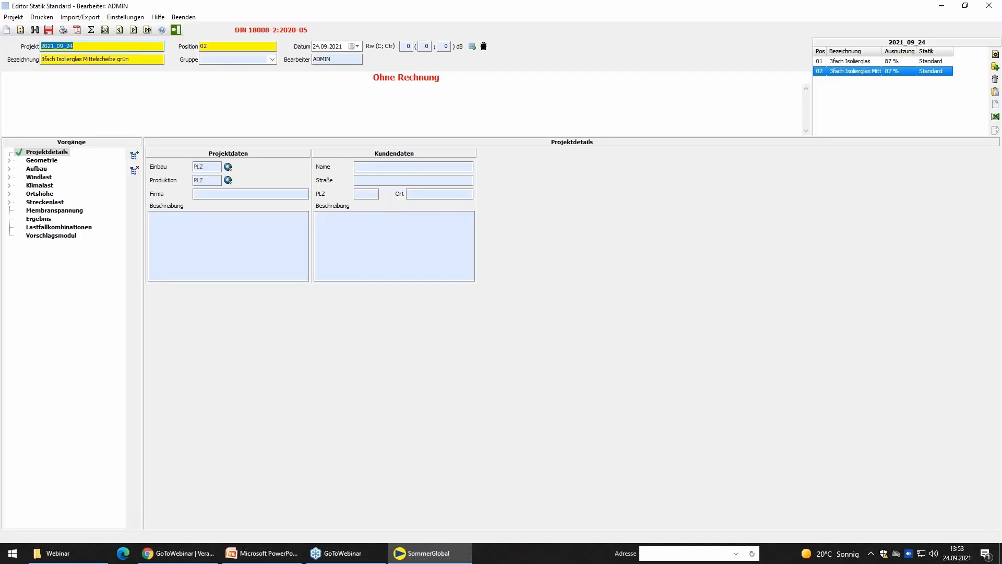
click(37, 170)
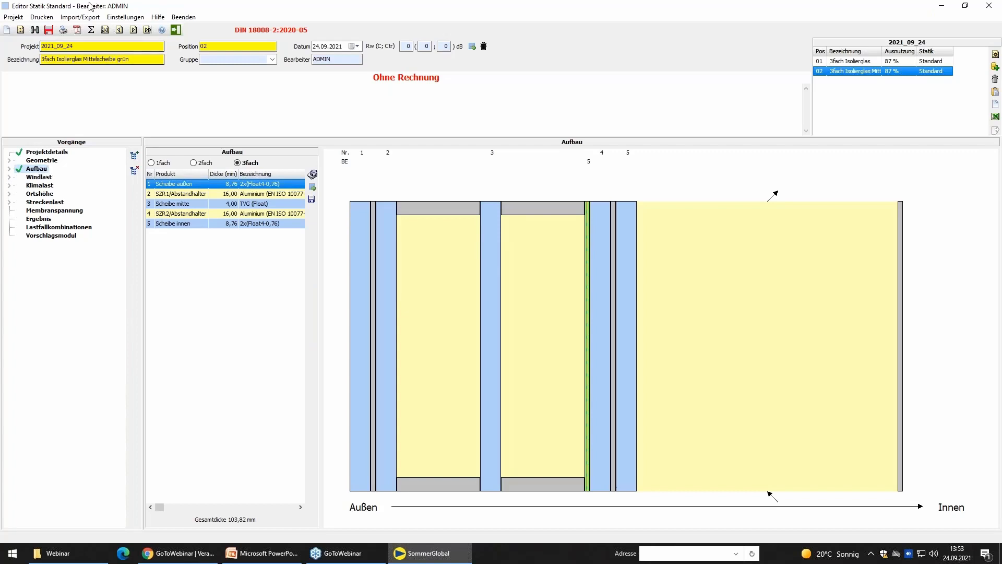
click(91, 29)
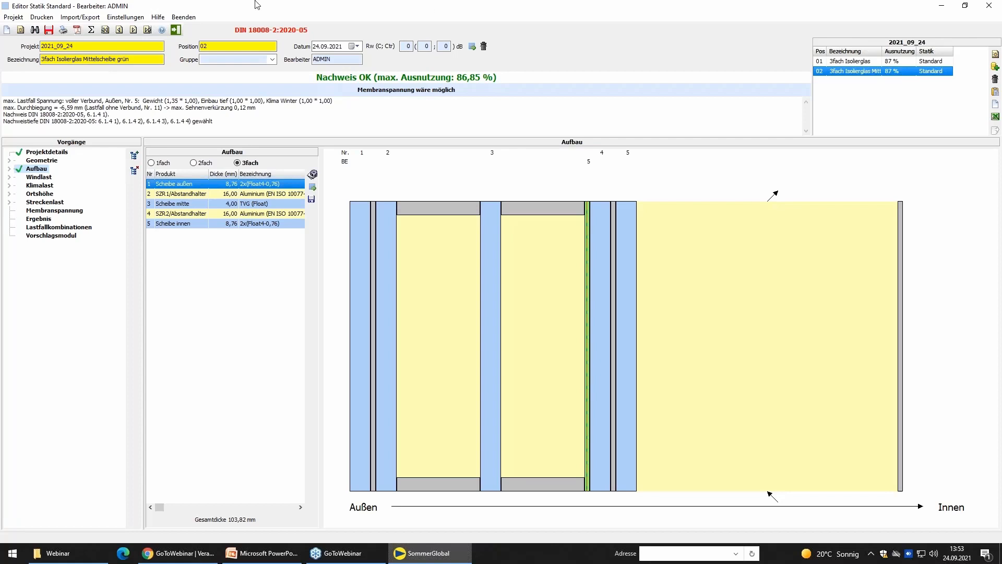
click(179, 31)
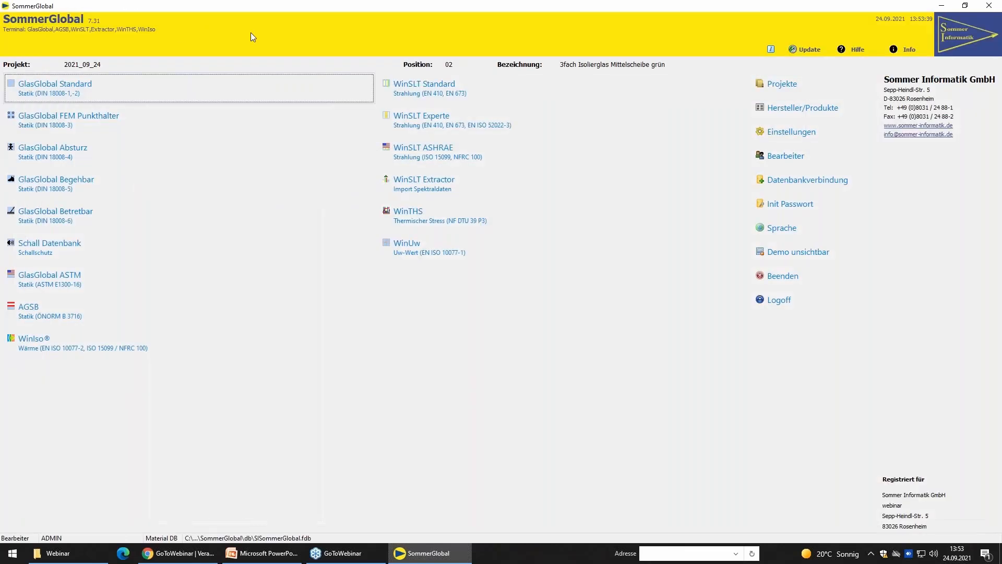
Open the position in WinSLT Experte and apply the EN ISO 52022-3 Referenz boundary condition with 5,0 °C outside and 300 W/m².
click(464, 122)
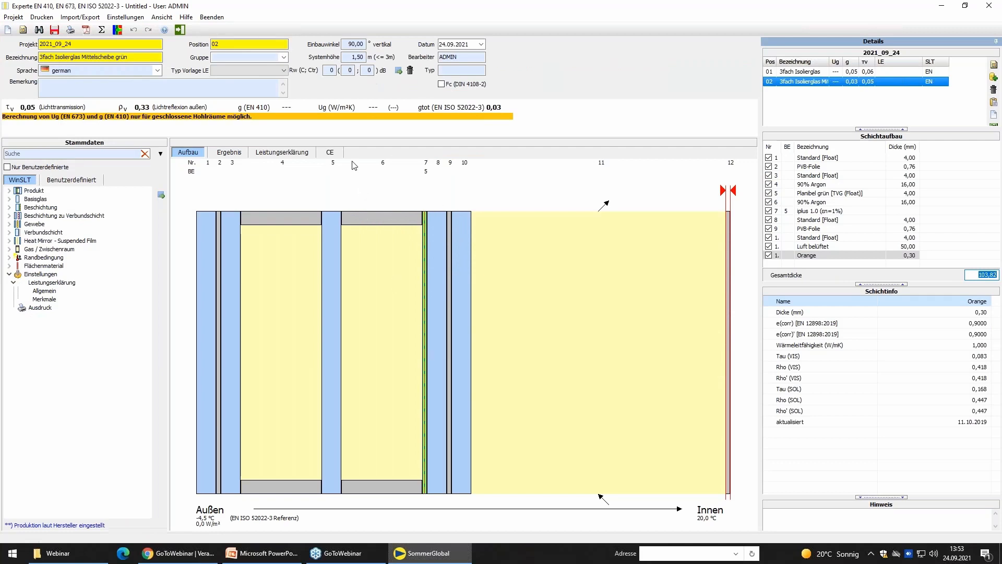
double_click(58, 257)
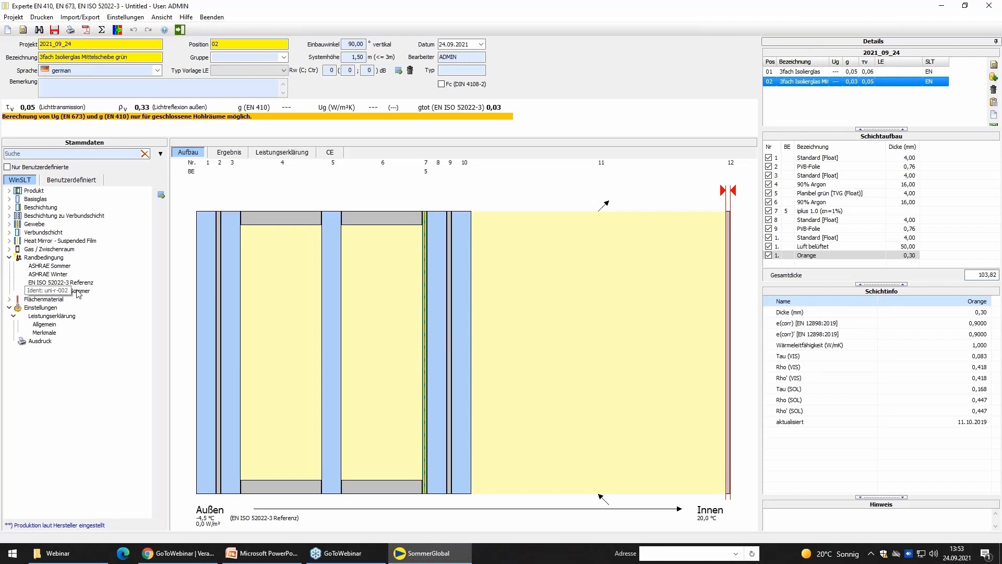
double_click(60, 282)
View the coloured temperature distribution through the layers, restore the plain layer view and exit WinSLT Experte.
click(115, 32)
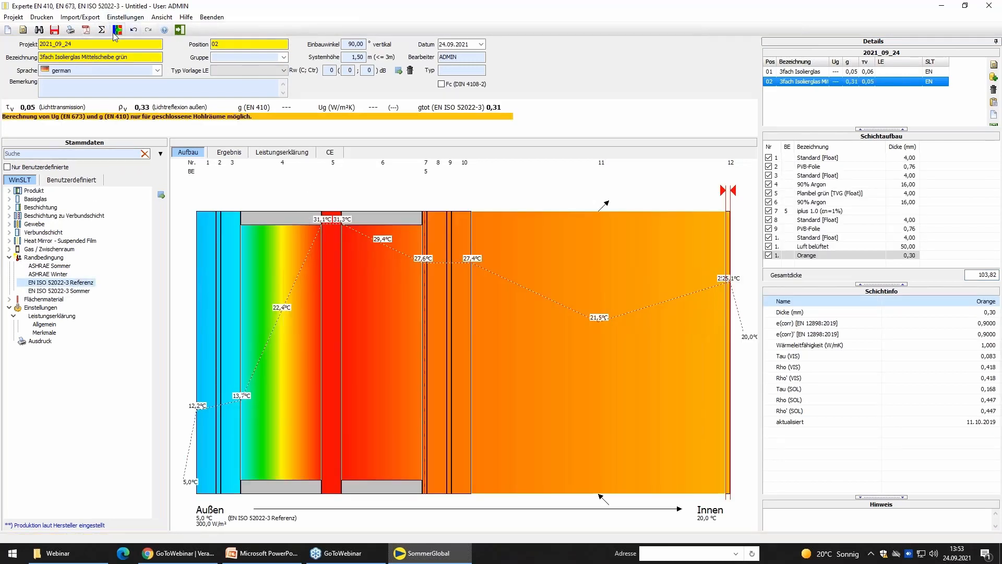
click(117, 29)
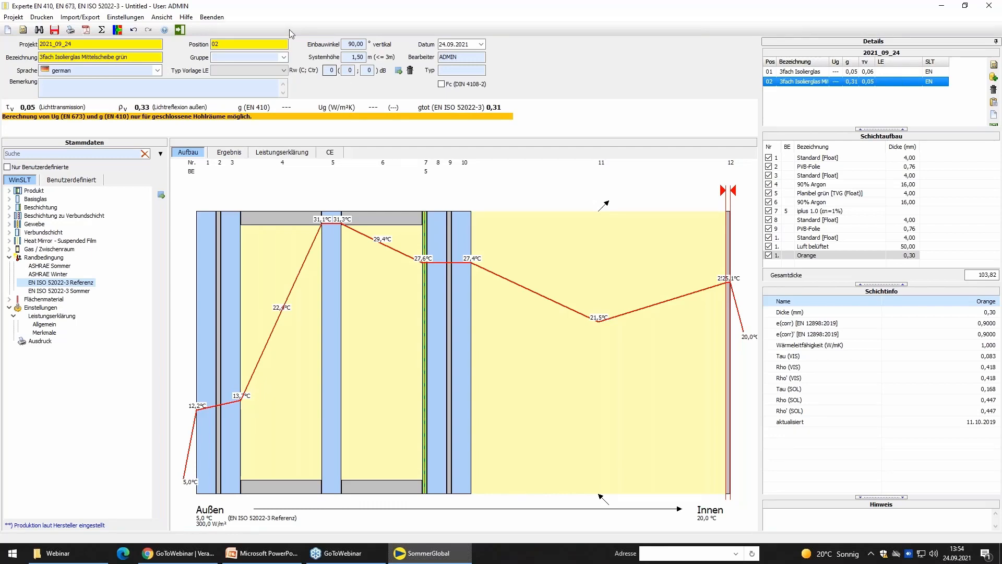
click(218, 17)
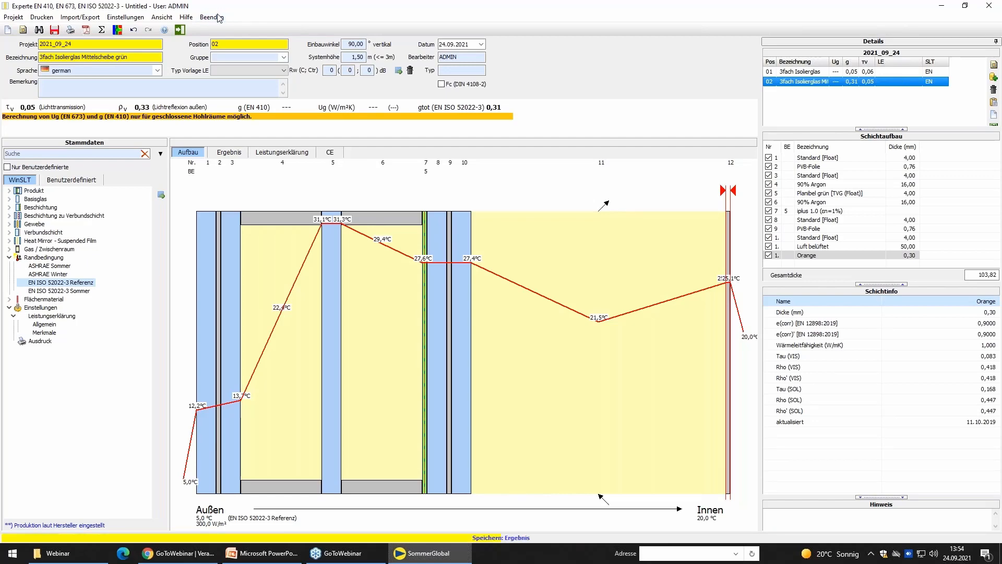